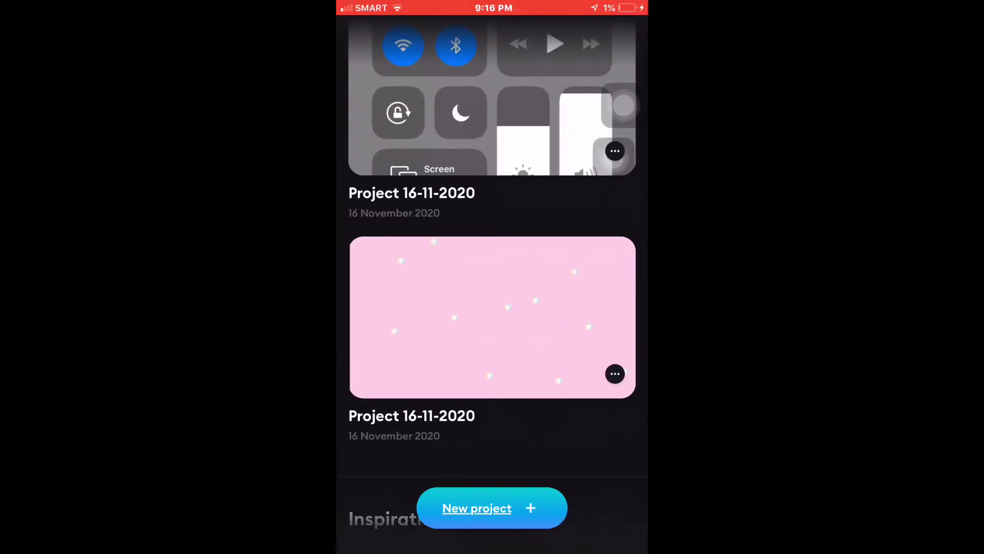
pyautogui.scroll(2, 492, 278)
pyautogui.scroll(3, 492, 276)
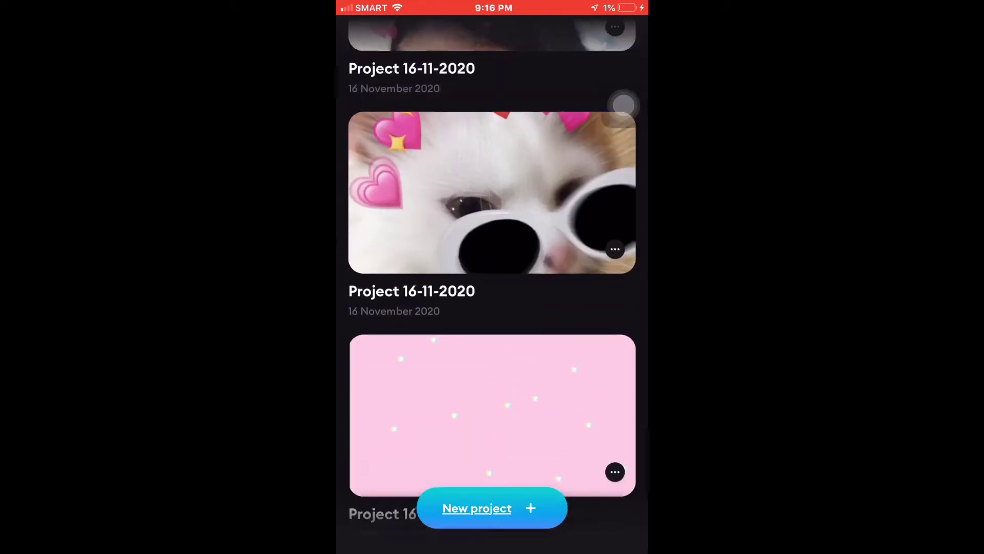
pyautogui.scroll(2, 492, 277)
pyautogui.scroll(-1, 492, 277)
pyautogui.scroll(-3, 492, 278)
pyautogui.scroll(-1, 492, 277)
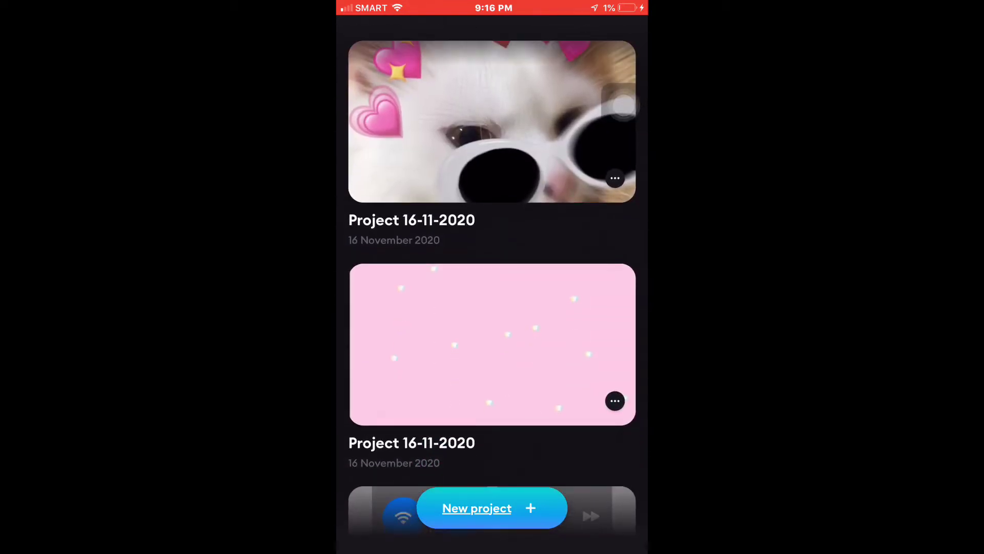
pyautogui.scroll(-2, 492, 277)
pyautogui.scroll(-2, 492, 277)
pyautogui.scroll(1, 493, 277)
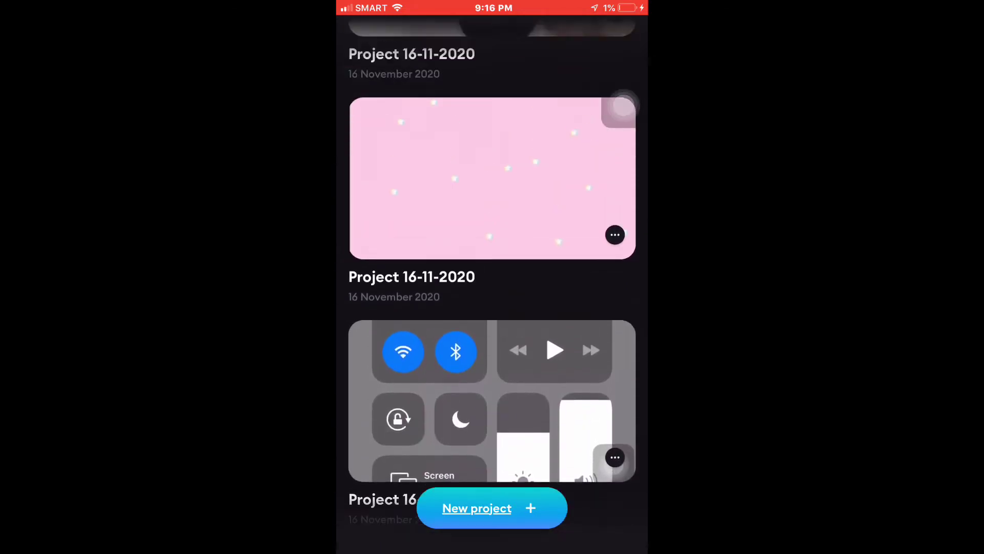
pyautogui.scroll(1, 492, 277)
pyautogui.scroll(1, 492, 277)
pyautogui.scroll(2, 492, 277)
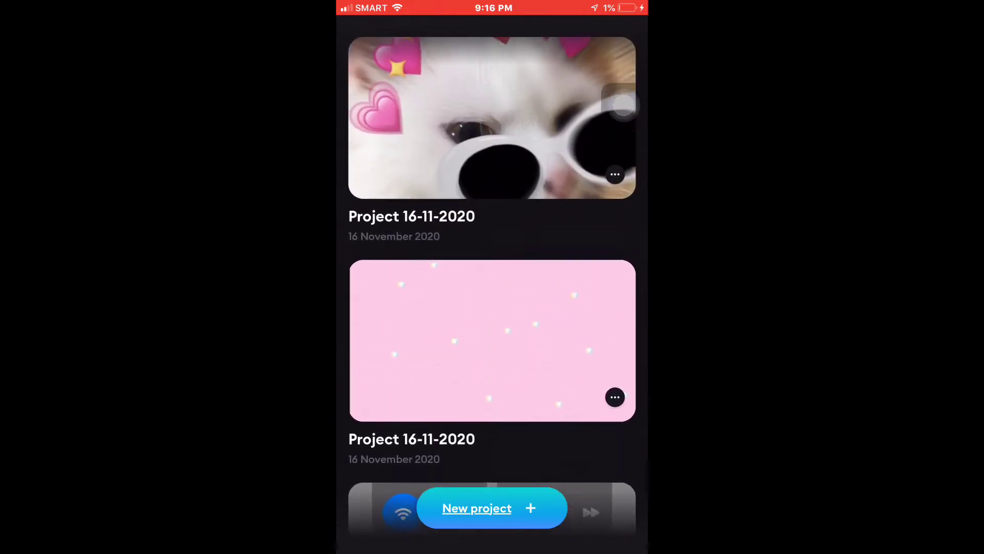
pyautogui.scroll(1, 492, 277)
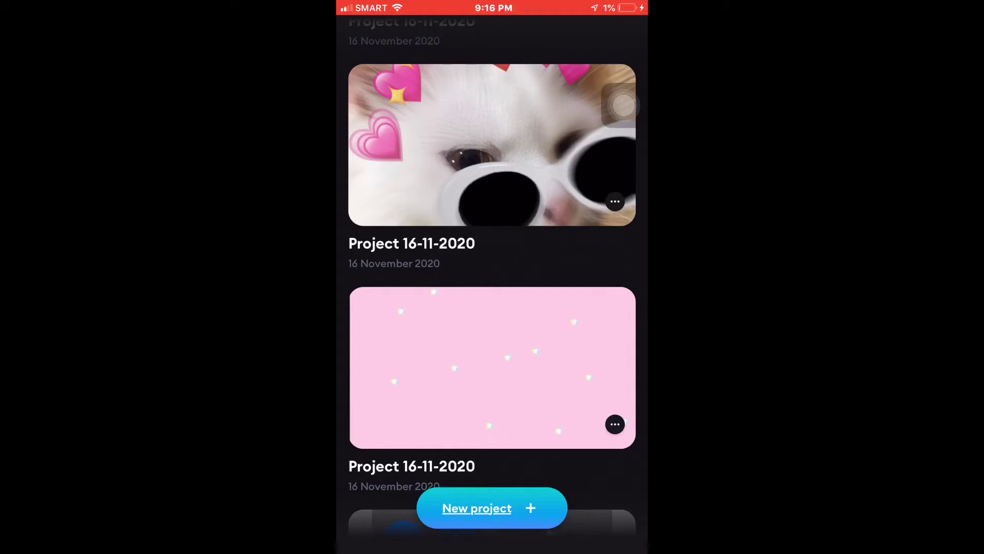
pyautogui.scroll(-1, 492, 308)
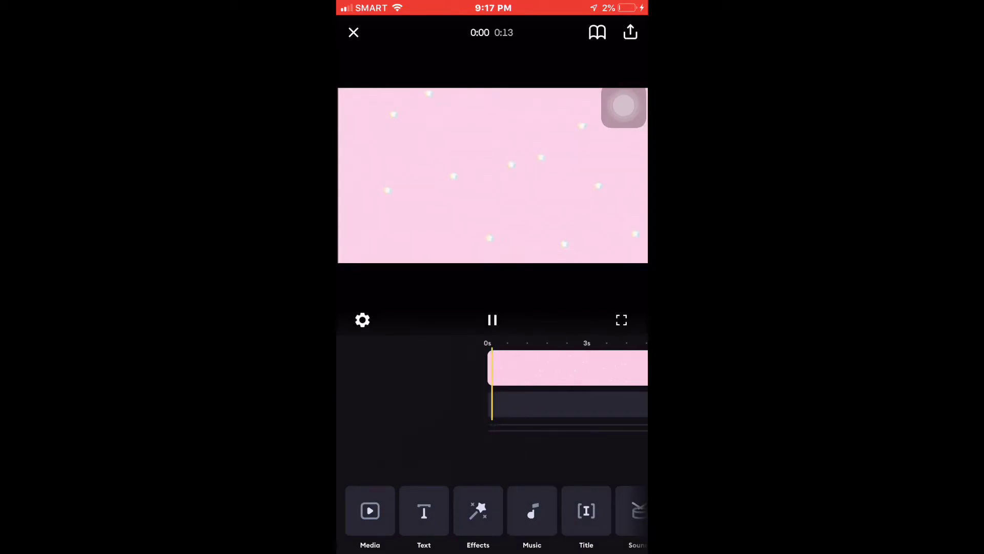
# Add a text layer reading 'Channel name' and enlarge it over the pink clip
pyautogui.click(492, 320)
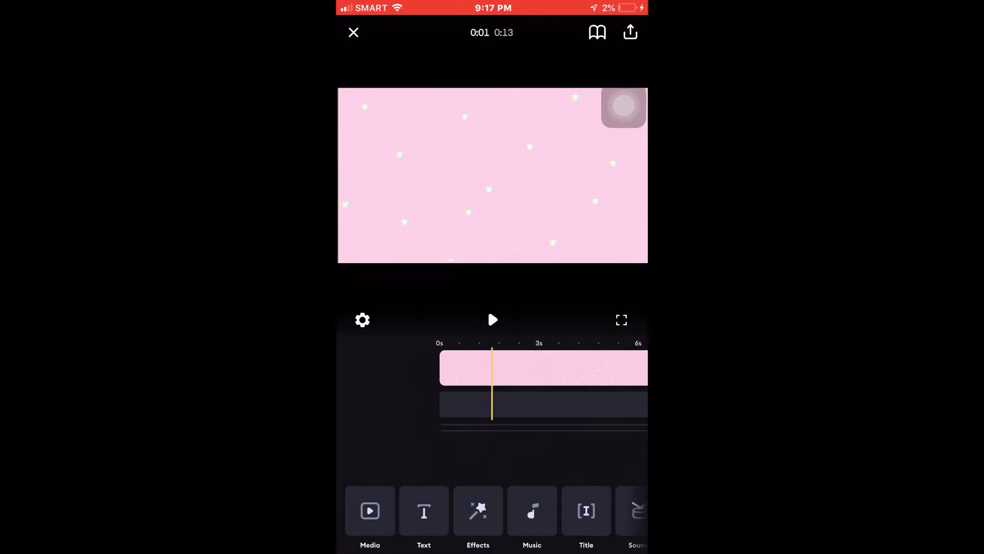
pyautogui.hscroll(-3, 543, 367)
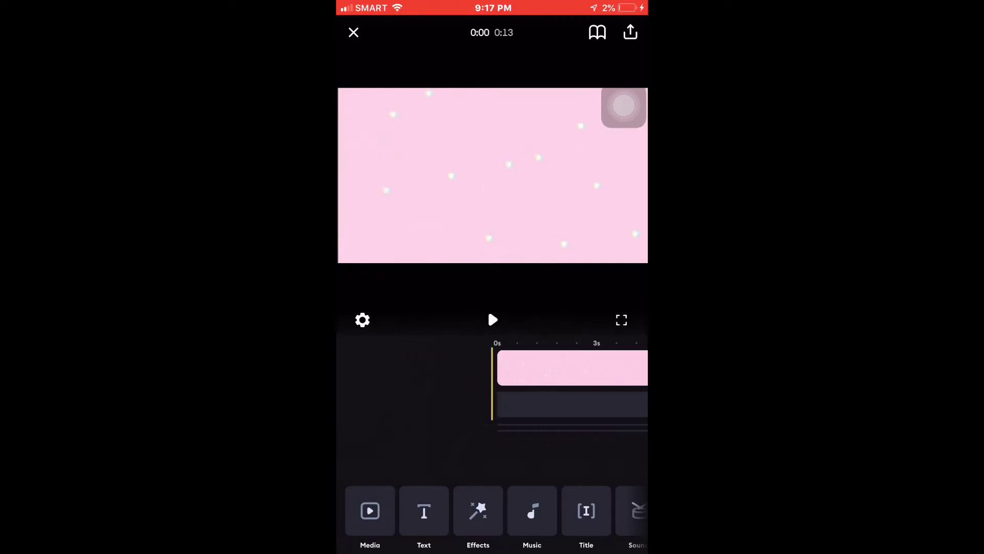
pyautogui.click(424, 511)
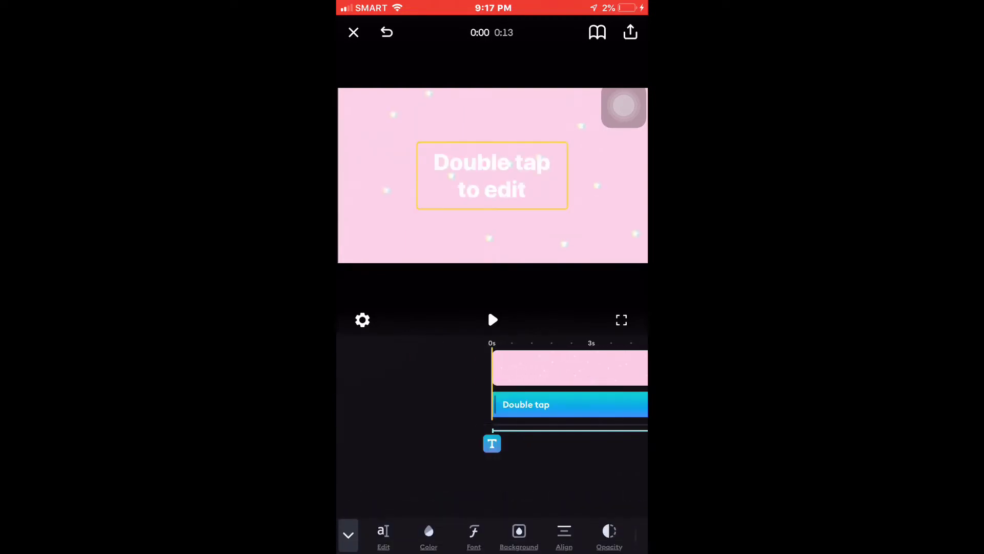
pyautogui.doubleClick(492, 175)
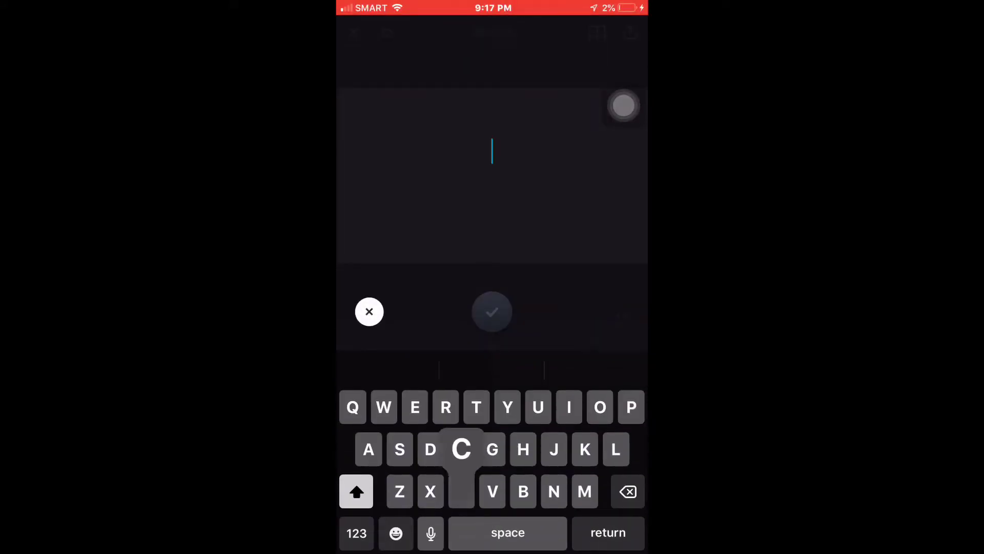
pyautogui.write('Channel nam')
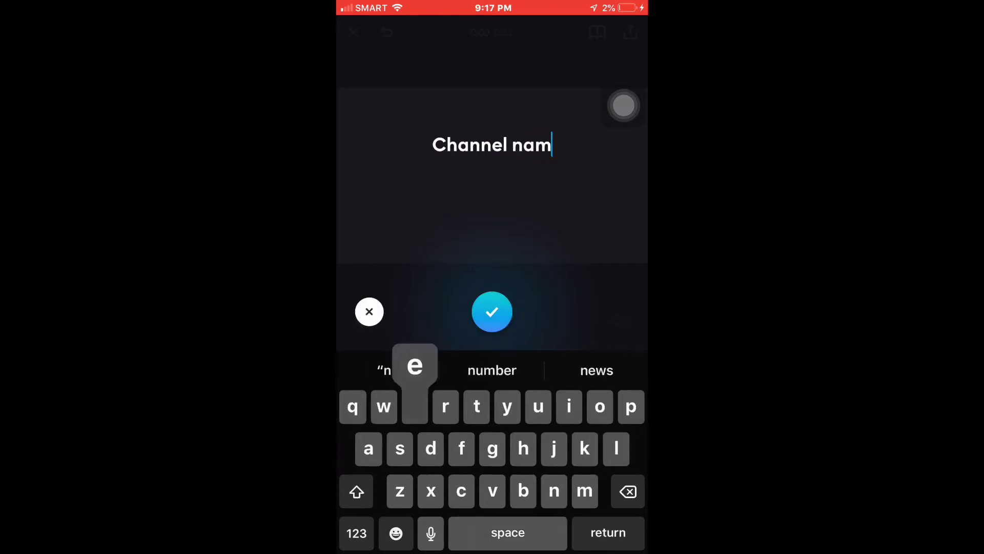
pyautogui.write('e')
pyautogui.click(493, 312)
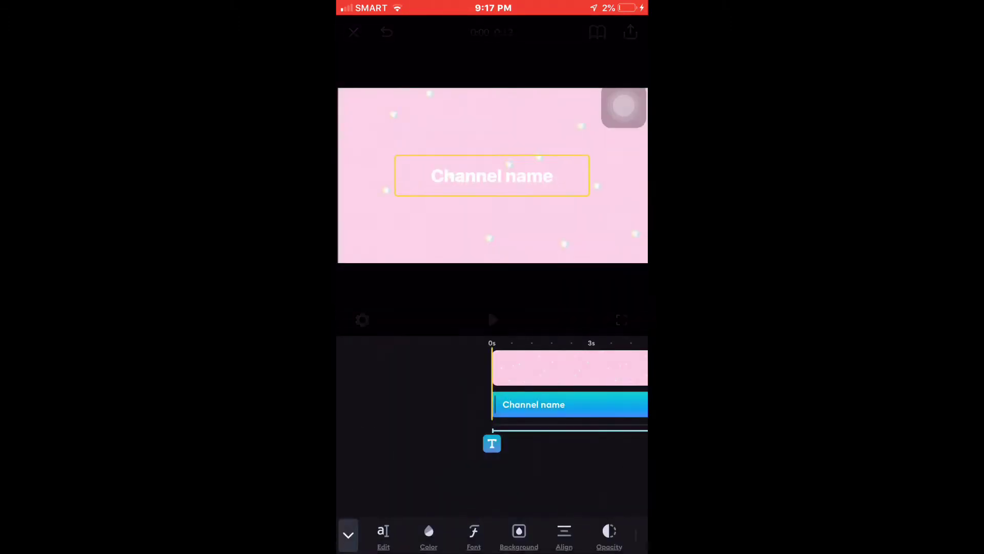
pyautogui.moveTo(539, 175); pyautogui.dragTo(616, 175)
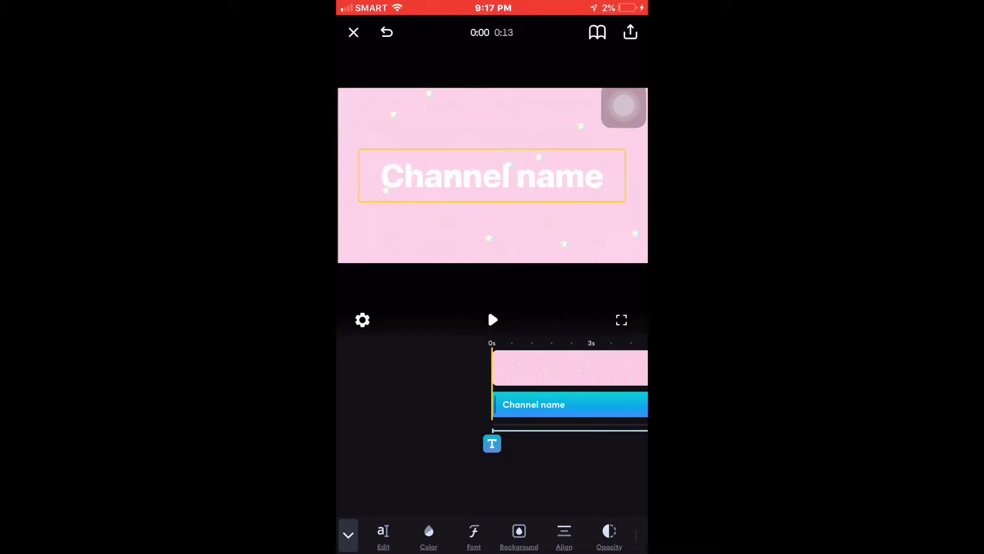
# Switch the Channel name title from bold sans-serif to the handwritten script font
pyautogui.click(474, 536)
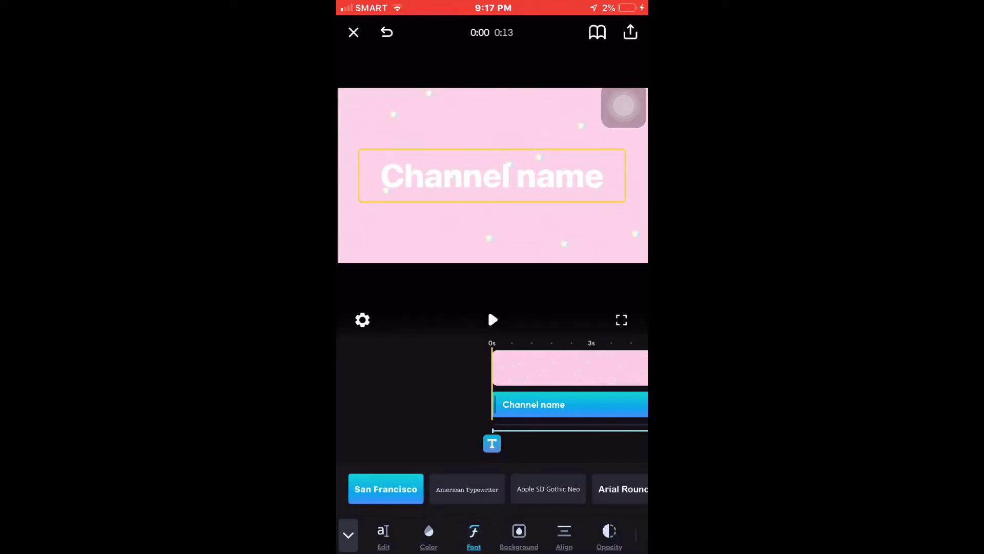
pyautogui.hscroll(5, 492, 488)
pyautogui.hscroll(5, 492, 488)
pyautogui.hscroll(5, 492, 488)
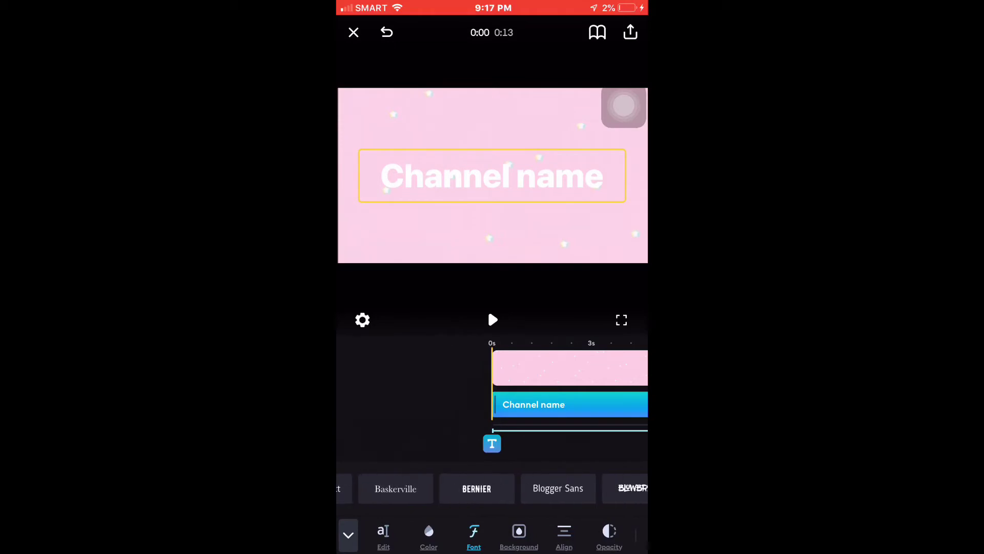
pyautogui.hscroll(5, 493, 488)
pyautogui.hscroll(5, 492, 489)
pyautogui.hscroll(5, 493, 489)
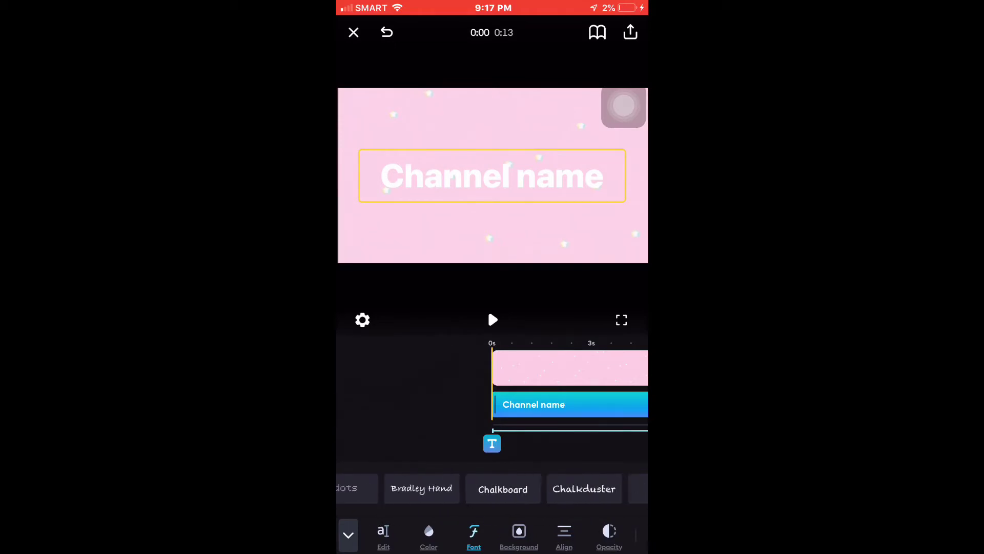
pyautogui.hscroll(3, 492, 488)
pyautogui.hscroll(5, 492, 488)
pyautogui.hscroll(5, 493, 488)
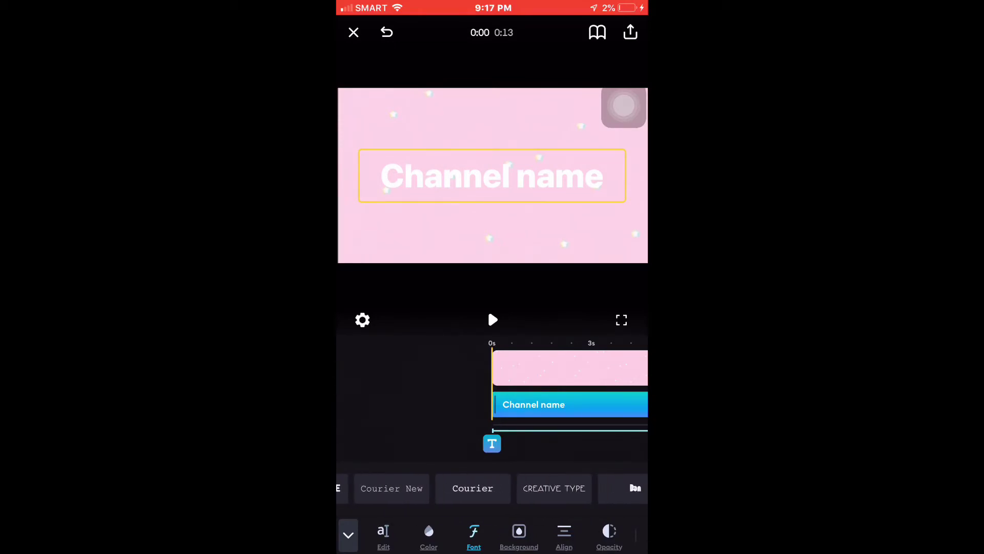
pyautogui.hscroll(3, 492, 488)
pyautogui.hscroll(5, 492, 488)
pyautogui.hscroll(3, 492, 488)
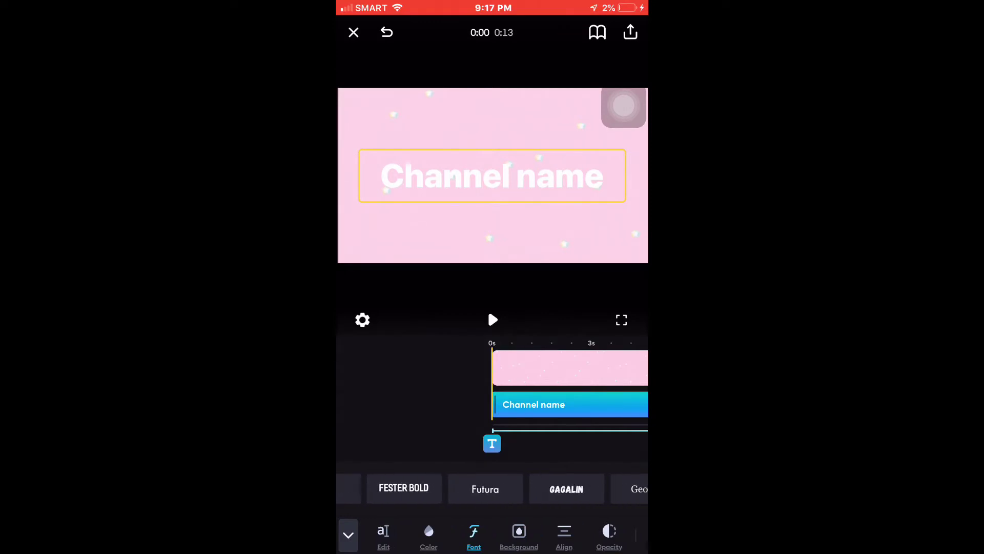
pyautogui.hscroll(5, 492, 489)
pyautogui.hscroll(5, 492, 488)
pyautogui.hscroll(3, 493, 488)
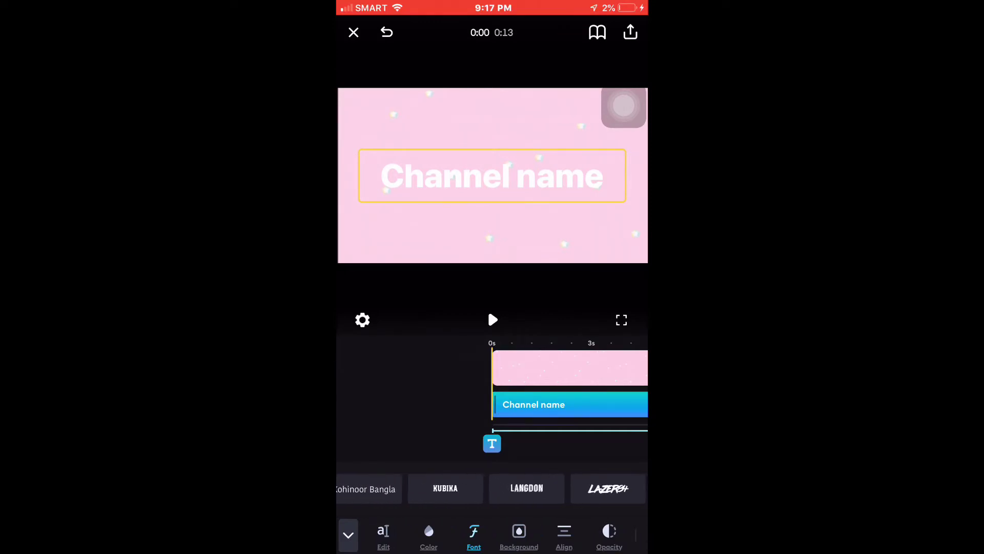
pyautogui.hscroll(2, 492, 489)
pyautogui.hscroll(2, 493, 488)
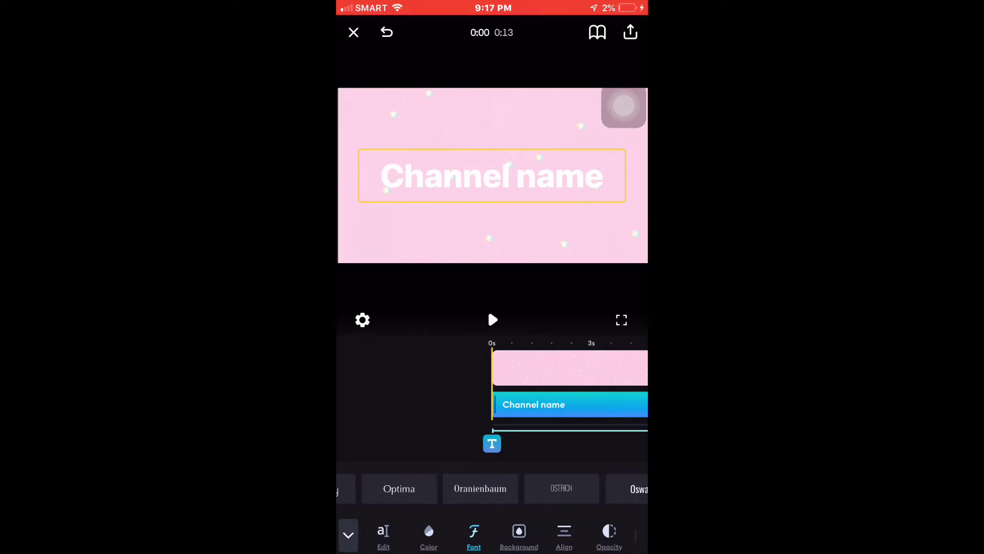
pyautogui.click(440, 488)
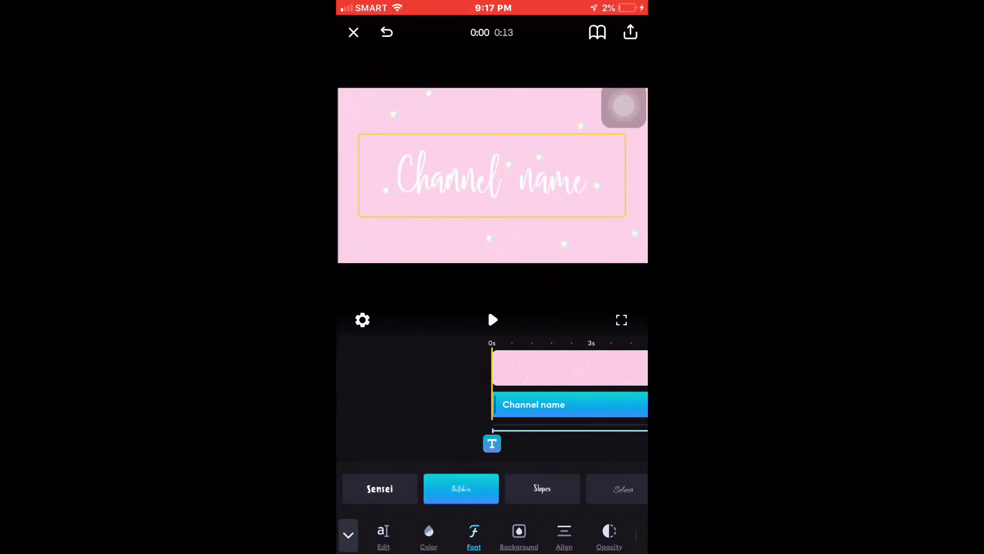
# Try salmon swatches, settle on black for the Channel name title, then deselect it
pyautogui.click(428, 536)
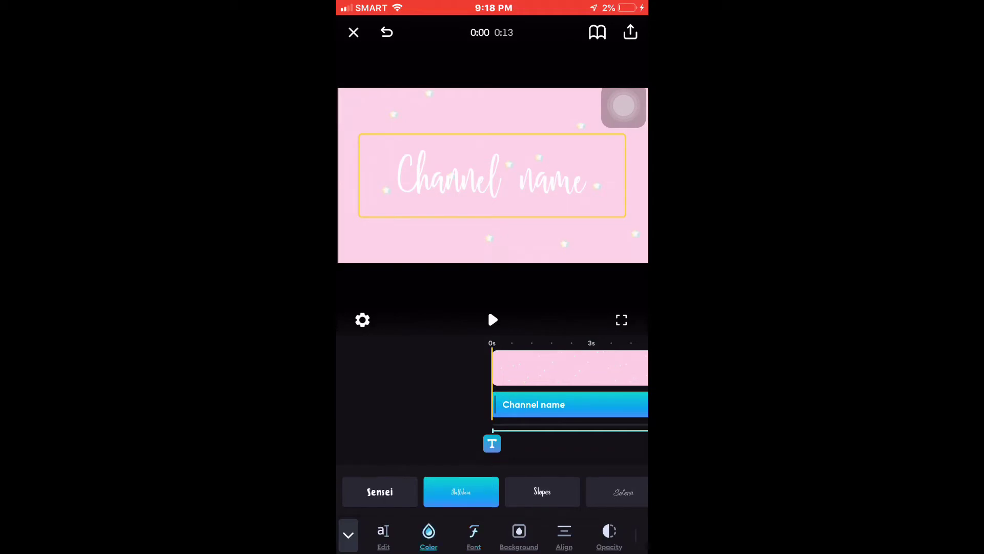
pyautogui.click(543, 488)
pyautogui.hscroll(-3, 499, 489)
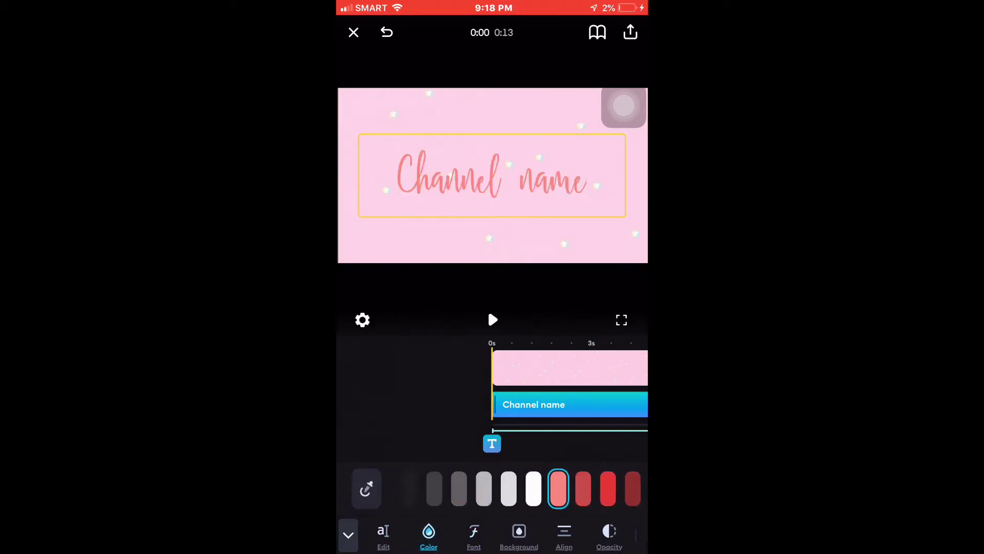
pyautogui.hscroll(3, 500, 489)
pyautogui.hscroll(3, 500, 488)
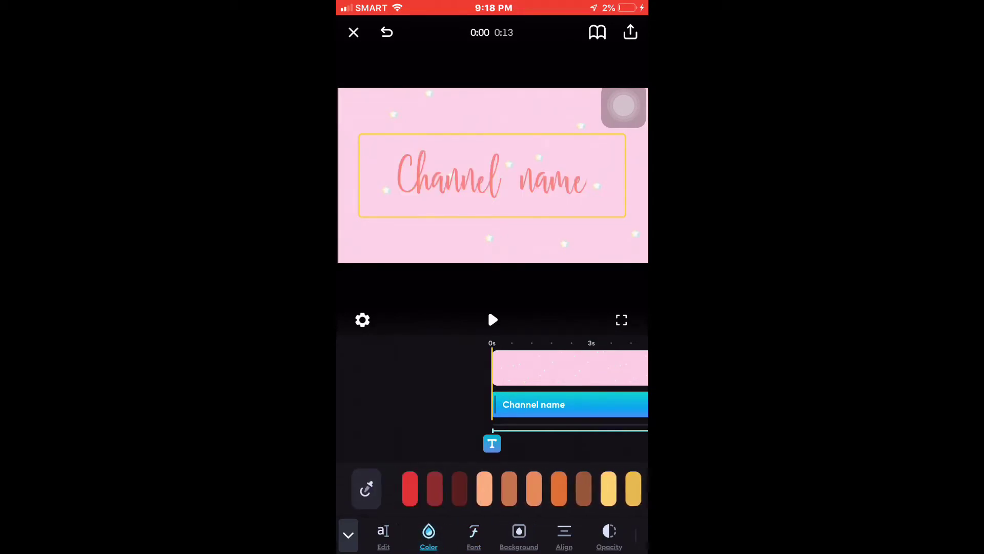
pyautogui.hscroll(-4, 501, 488)
pyautogui.click(418, 488)
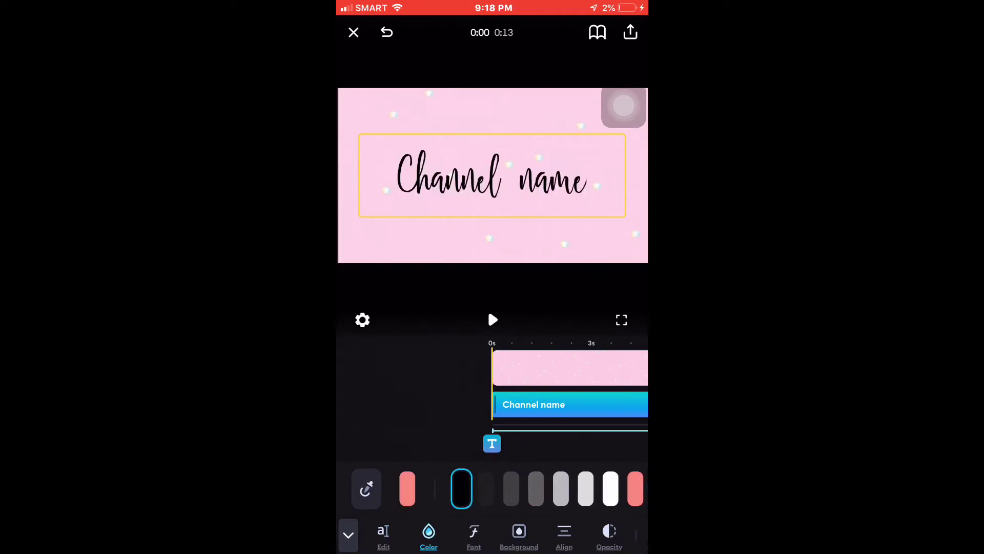
pyautogui.hscroll(5, 499, 489)
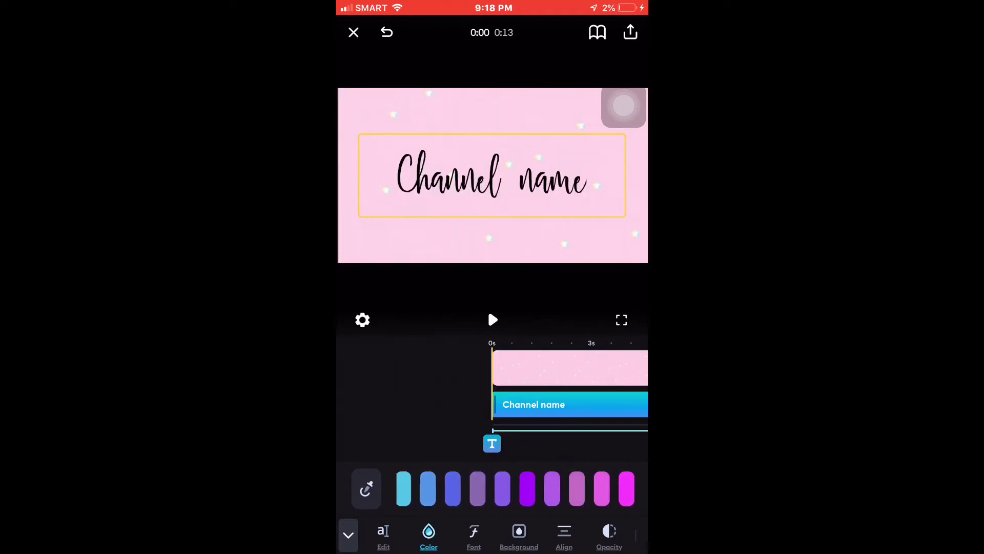
pyautogui.hscroll(-4, 500, 488)
pyautogui.hscroll(-3, 500, 488)
pyautogui.click(534, 488)
pyautogui.hscroll(-3, 500, 489)
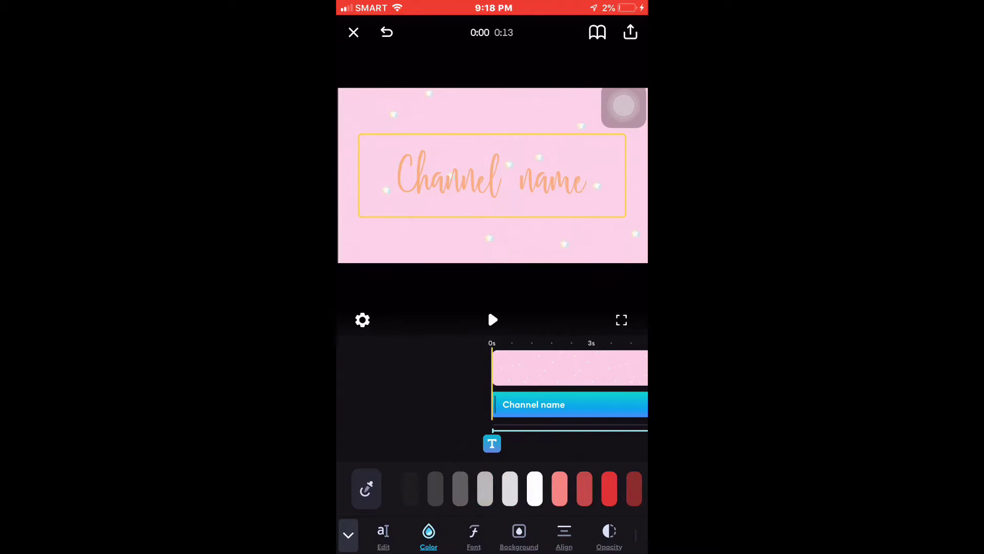
pyautogui.hscroll(-1, 500, 489)
pyautogui.click(531, 489)
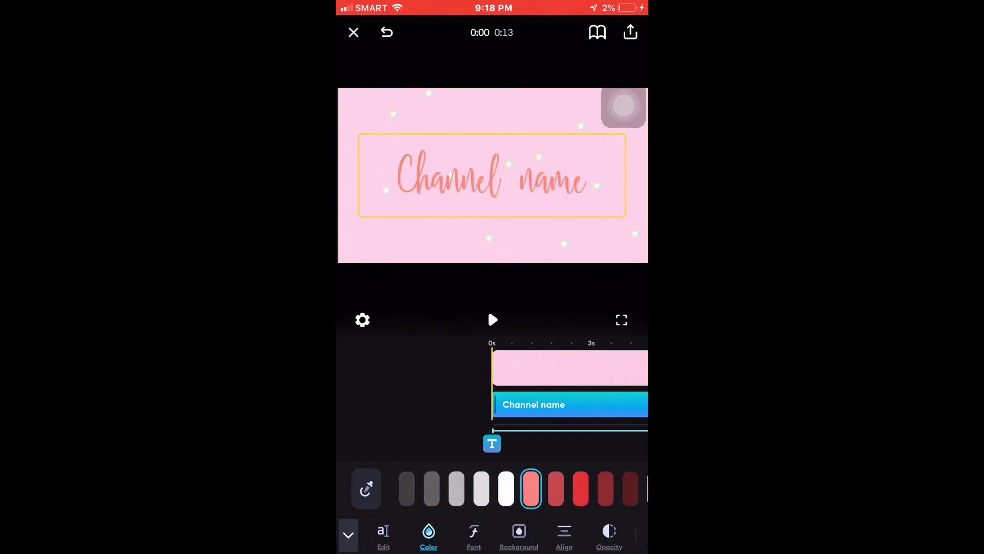
pyautogui.hscroll(-3, 500, 489)
pyautogui.click(447, 488)
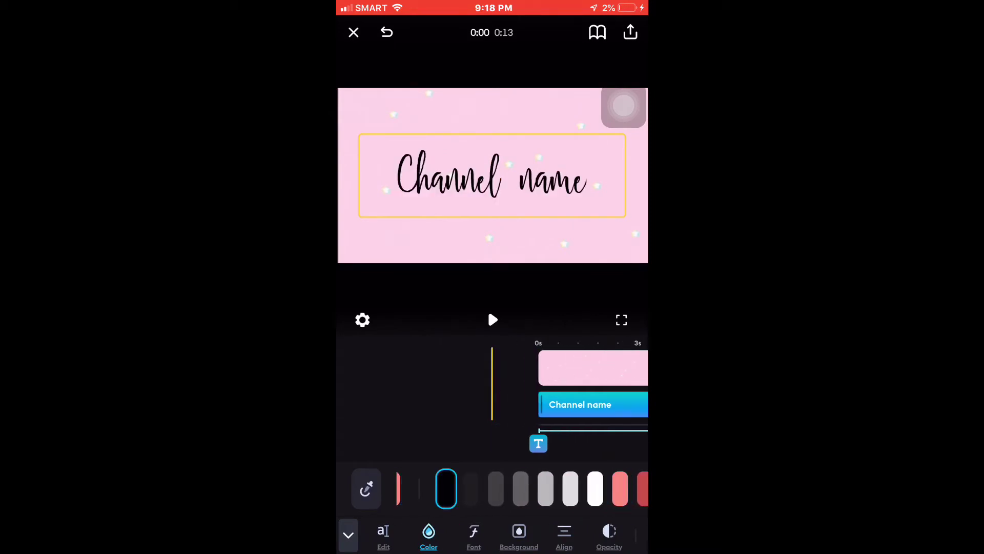
pyautogui.click(348, 534)
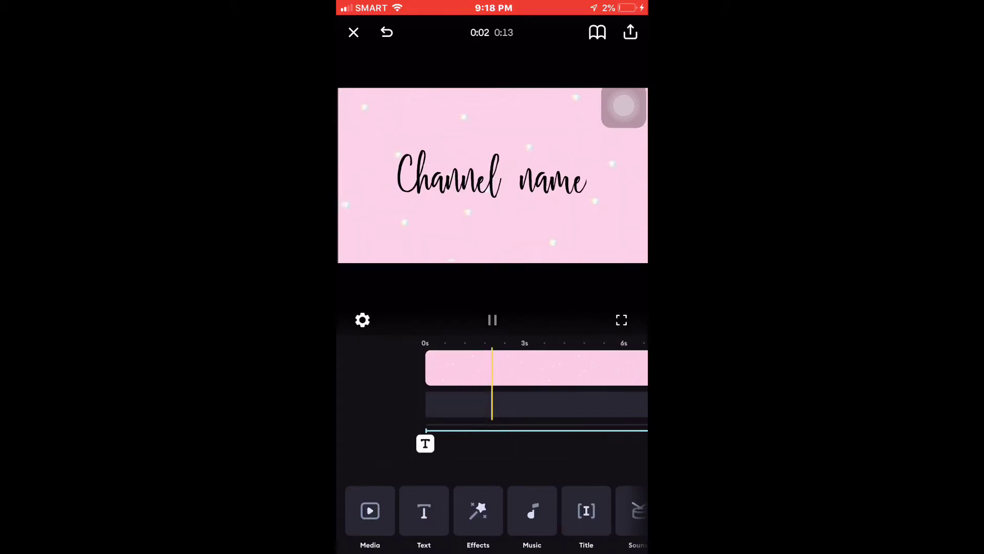
# Split the pink background clip at the 3-second mark
pyautogui.click(492, 319)
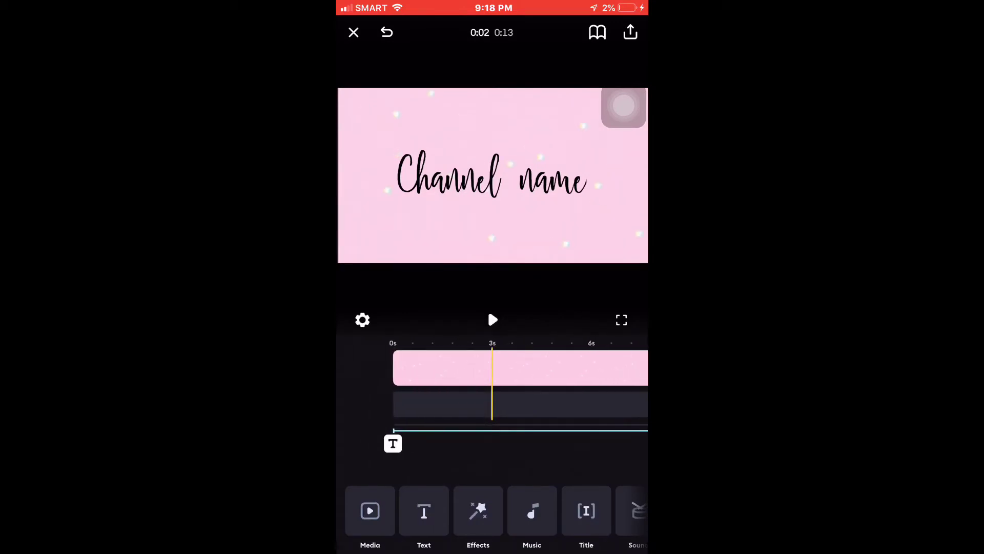
pyautogui.click(446, 368)
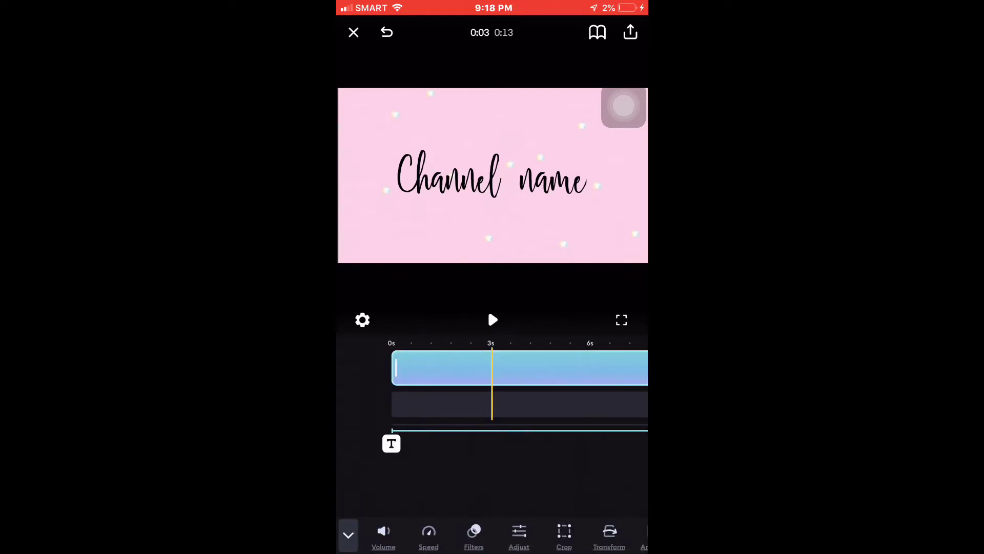
pyautogui.moveTo(607, 534); pyautogui.dragTo(384, 535)
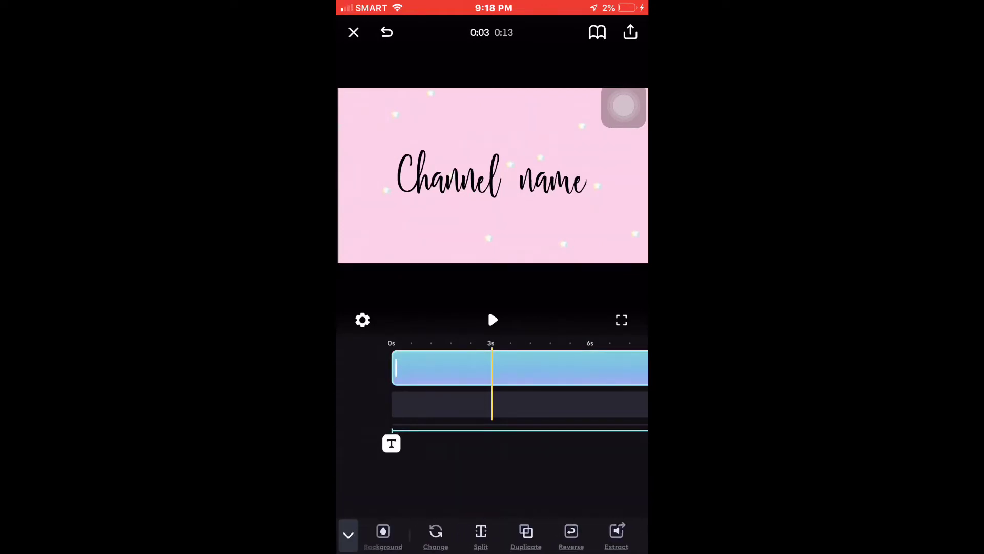
pyautogui.click(481, 534)
pyautogui.click(569, 368)
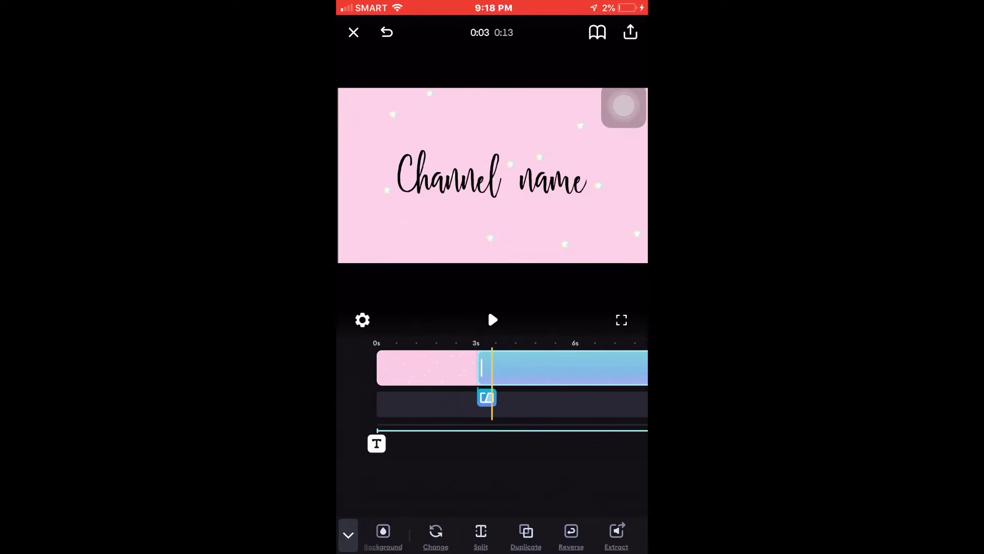
pyautogui.click(348, 534)
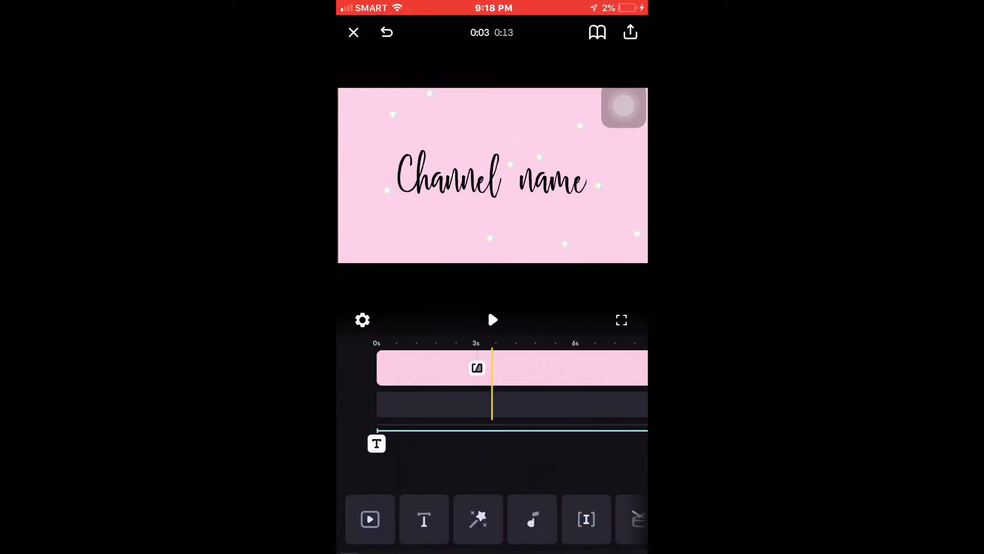
# Add a placeholder text layer and delete the old black Channel name title
pyautogui.click(422, 531)
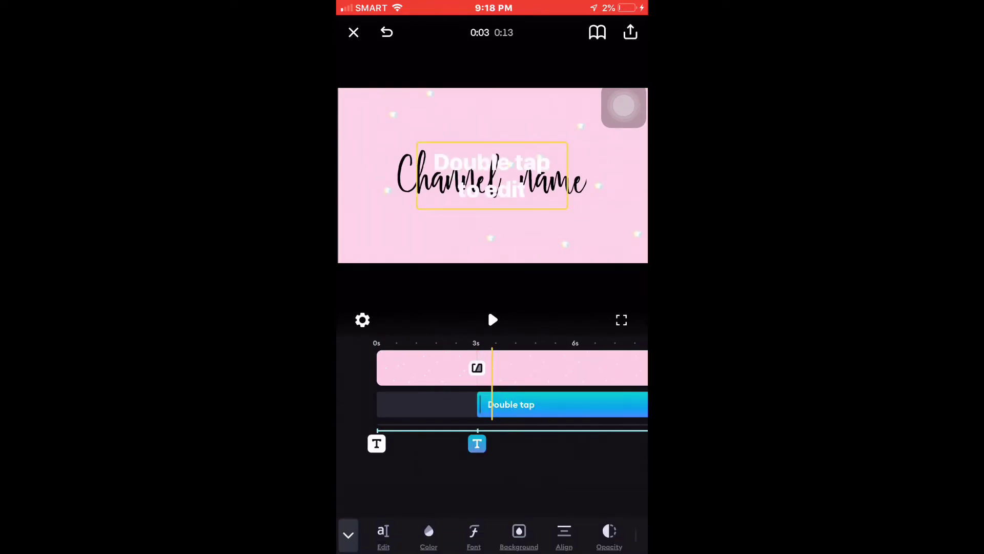
pyautogui.moveTo(492, 176); pyautogui.dragTo(469, 230)
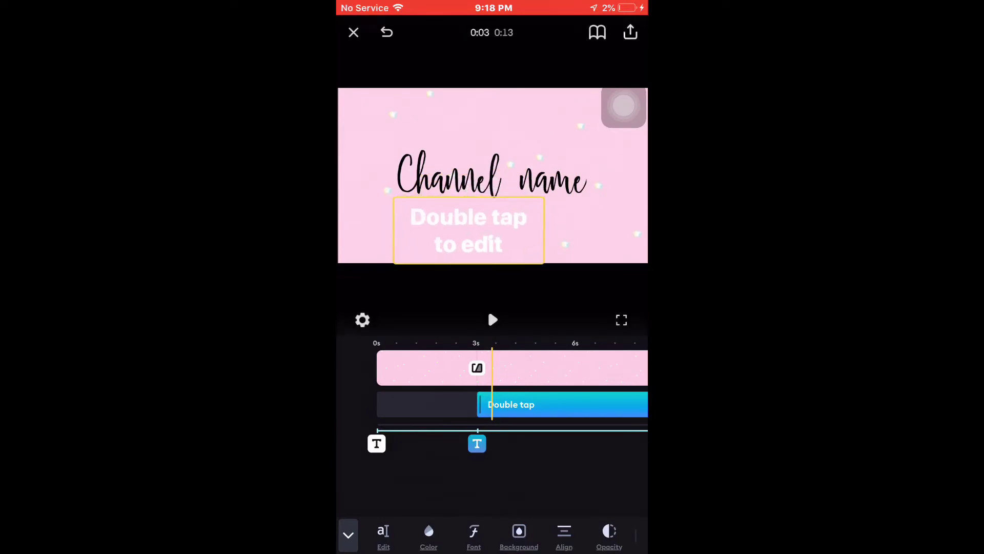
pyautogui.click(493, 176)
pyautogui.hscroll(3, 492, 534)
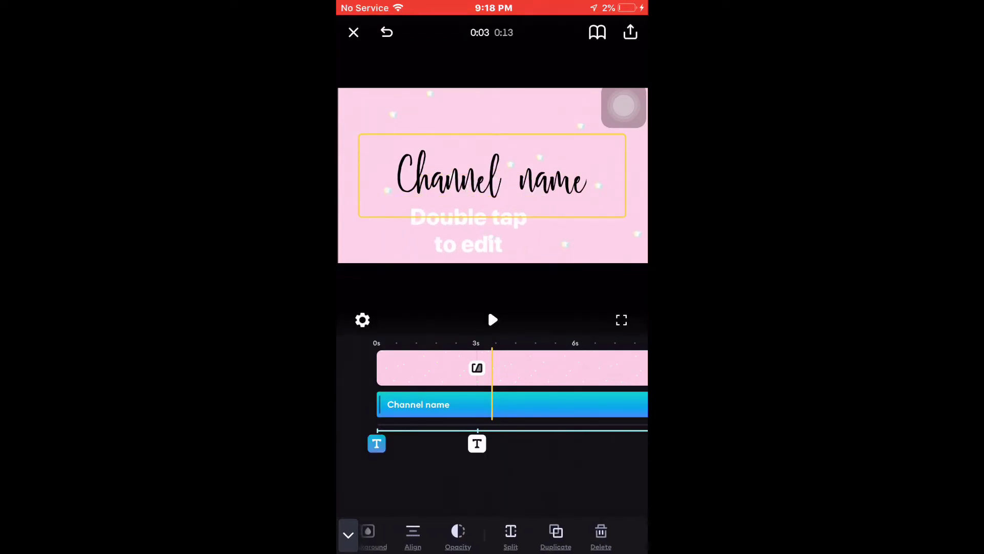
pyautogui.click(601, 534)
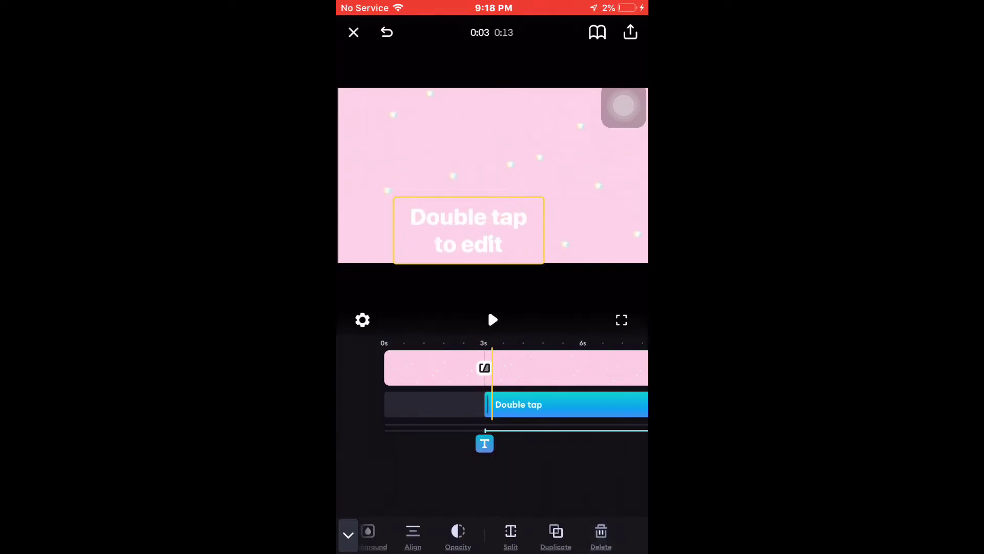
# Rewind and play the video from the start to review it
pyautogui.moveTo(461, 369)
pyautogui.mouseDown()
pyautogui.moveTo(569, 369)
pyautogui.moveTo(493, 369)
pyautogui.mouseUp()
pyautogui.click(493, 319)
pyautogui.click(492, 319)
pyautogui.click(349, 534)
pyautogui.moveTo(431, 369); pyautogui.dragTo(508, 369)
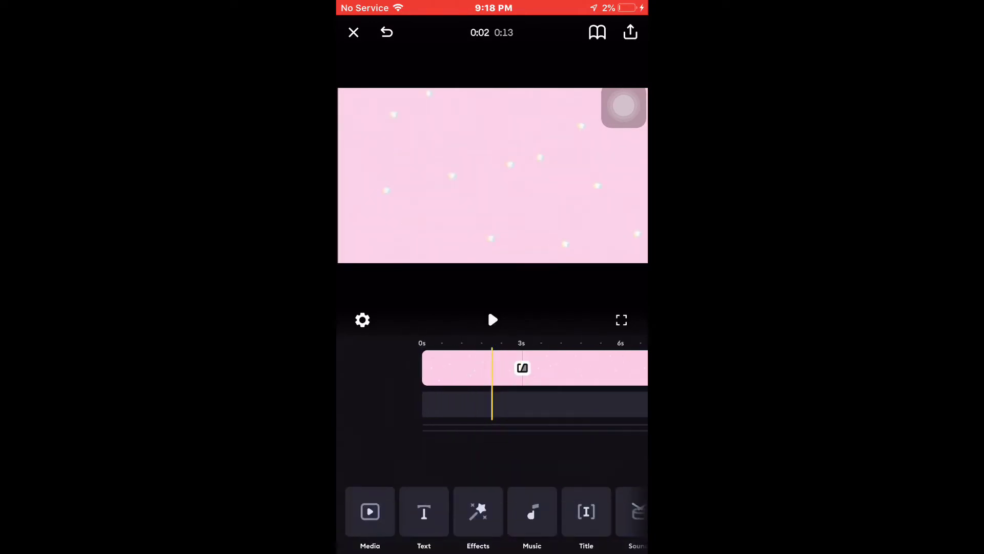
# Change the placeholder text to read 'Channel name'
pyautogui.click(542, 404)
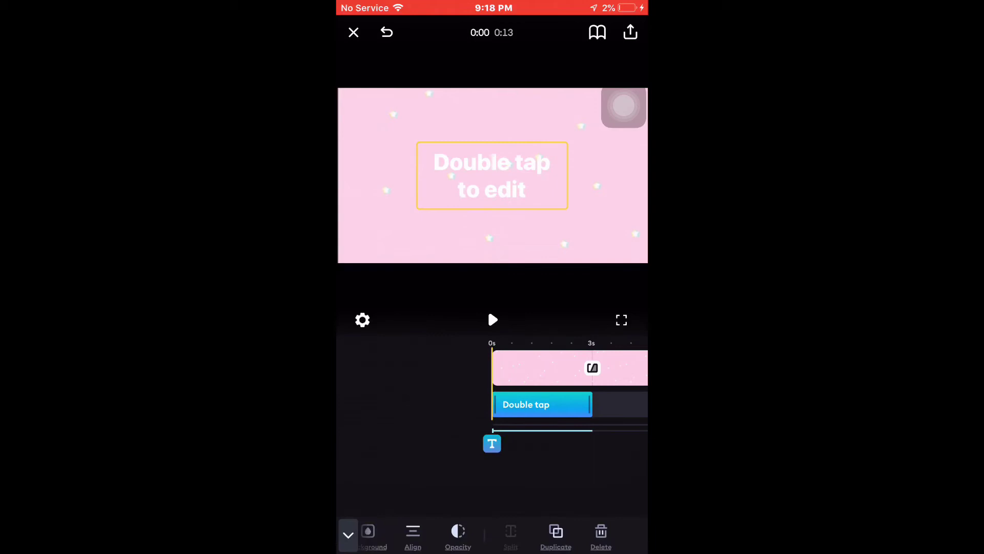
pyautogui.doubleClick(492, 176)
pyautogui.write('Channel n')
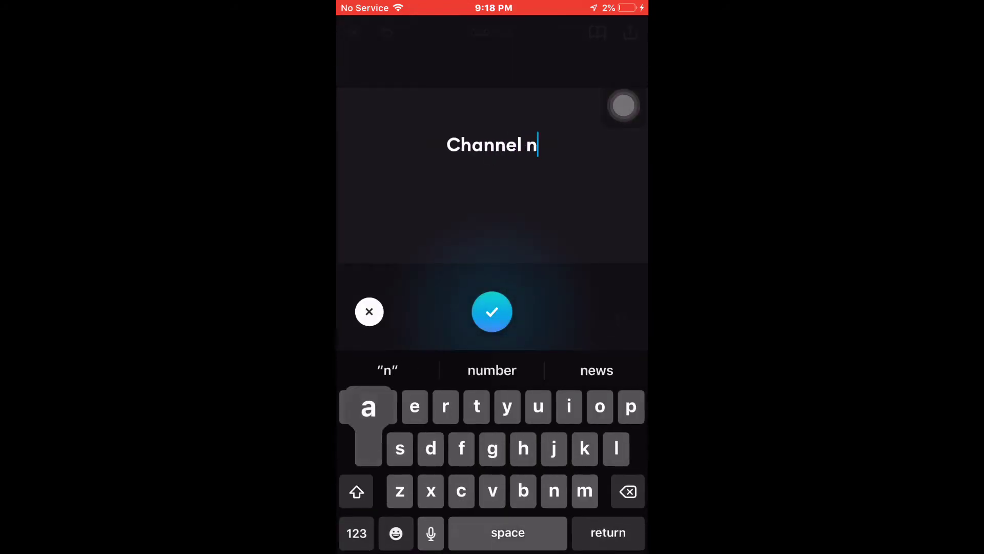
pyautogui.write('ame')
pyautogui.click(493, 312)
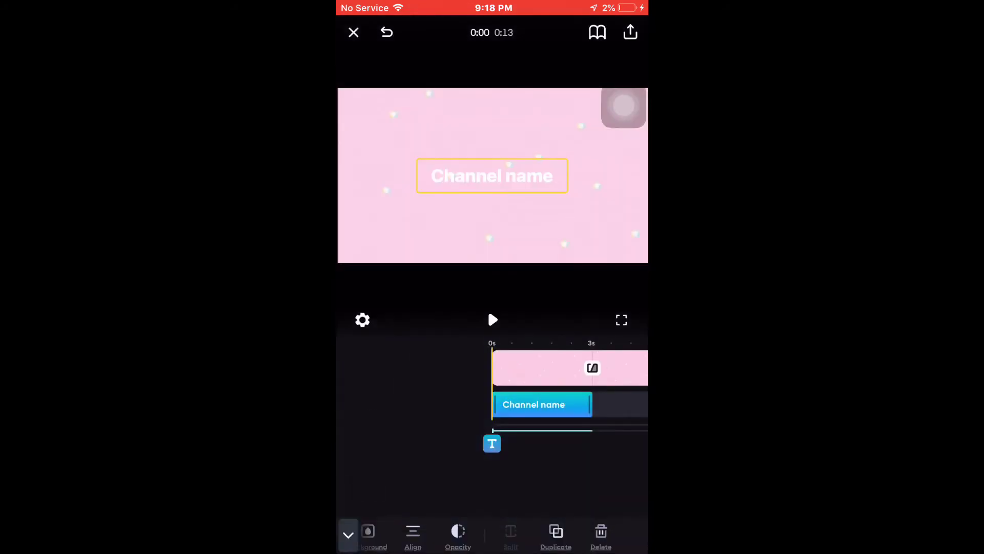
pyautogui.click(349, 534)
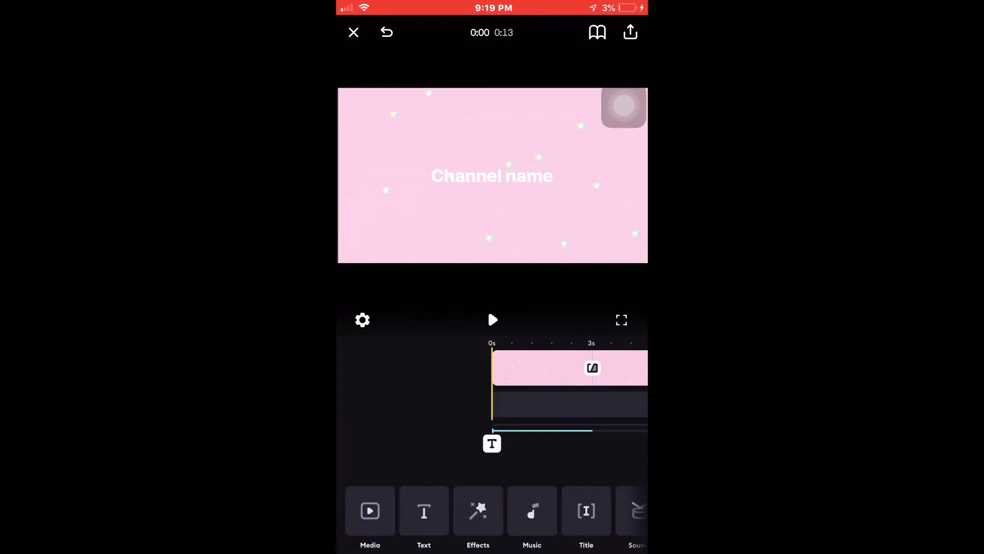
# Give the new title the Sweetblush Neamonts script font and enlarge it
pyautogui.click(492, 176)
pyautogui.moveTo(384, 534); pyautogui.dragTo(554, 534)
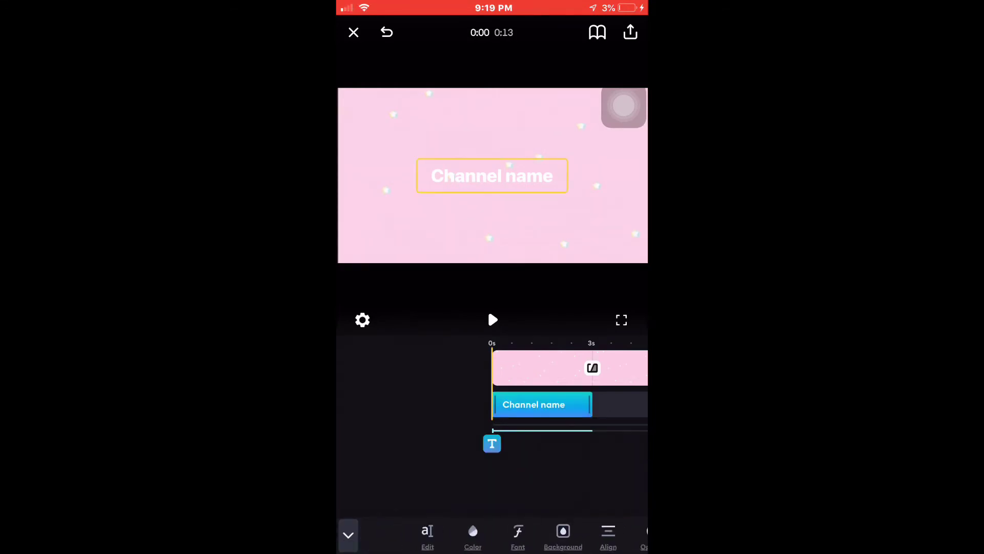
pyautogui.click(473, 536)
pyautogui.hscroll(8, 492, 489)
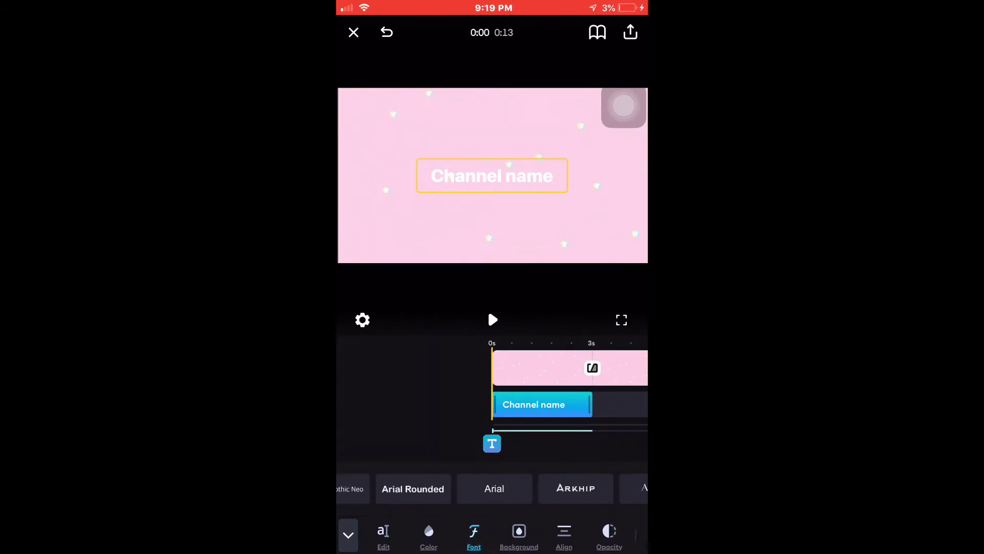
pyautogui.hscroll(5, 492, 490)
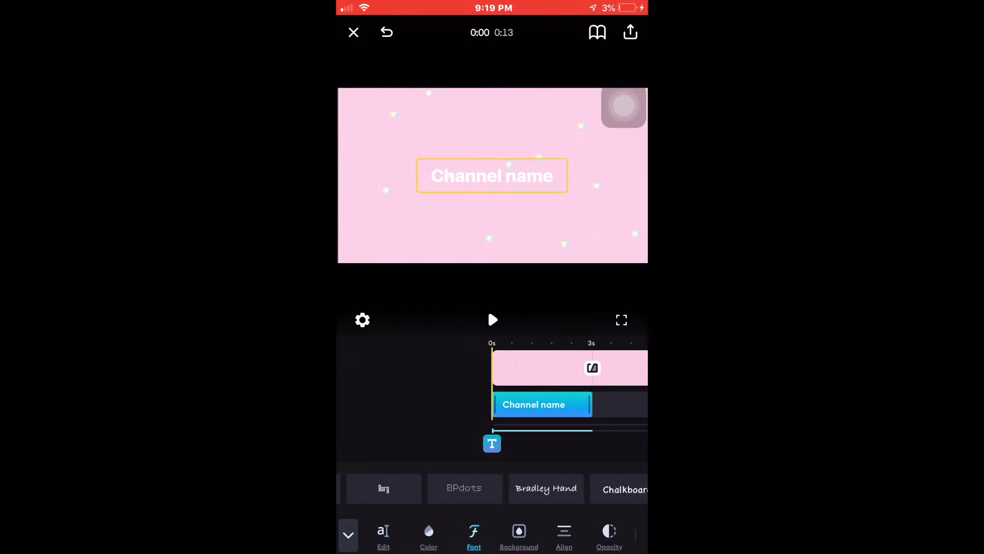
pyautogui.hscroll(5, 492, 490)
pyautogui.hscroll(5, 493, 489)
pyautogui.hscroll(5, 492, 489)
pyautogui.hscroll(5, 492, 490)
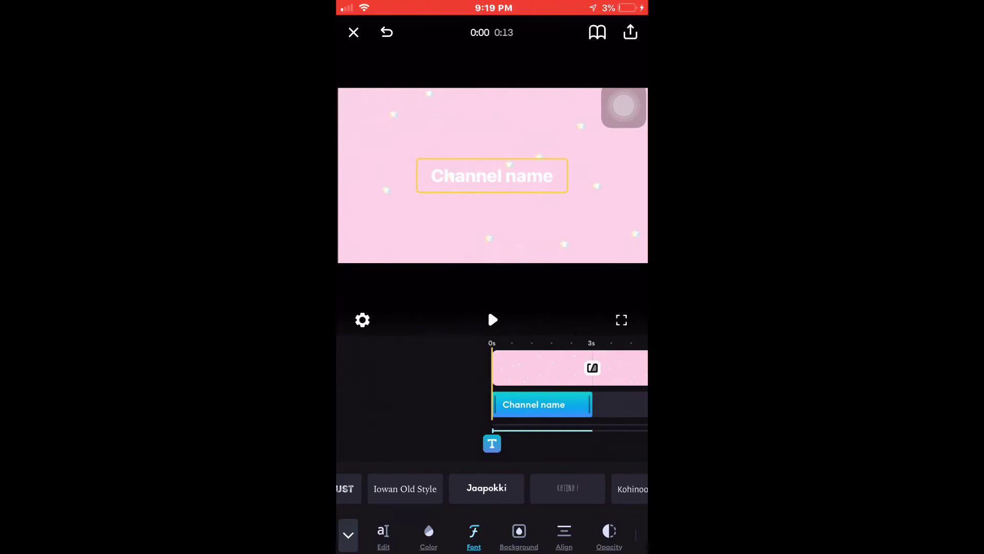
pyautogui.hscroll(5, 492, 489)
pyautogui.hscroll(5, 492, 489)
pyautogui.hscroll(5, 492, 490)
pyautogui.hscroll(5, 492, 490)
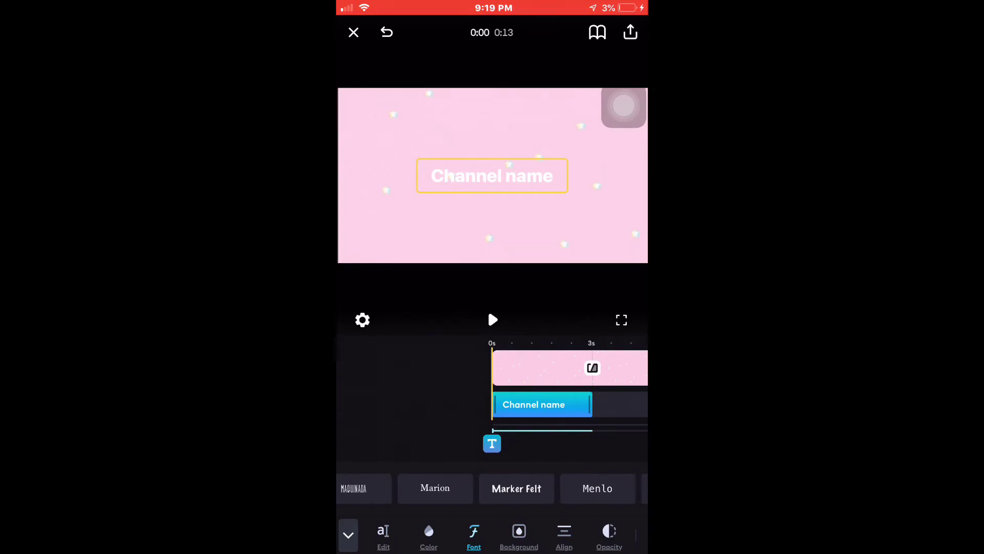
pyautogui.hscroll(5, 493, 490)
pyautogui.hscroll(5, 492, 489)
pyautogui.hscroll(5, 492, 490)
pyautogui.hscroll(-3, 492, 489)
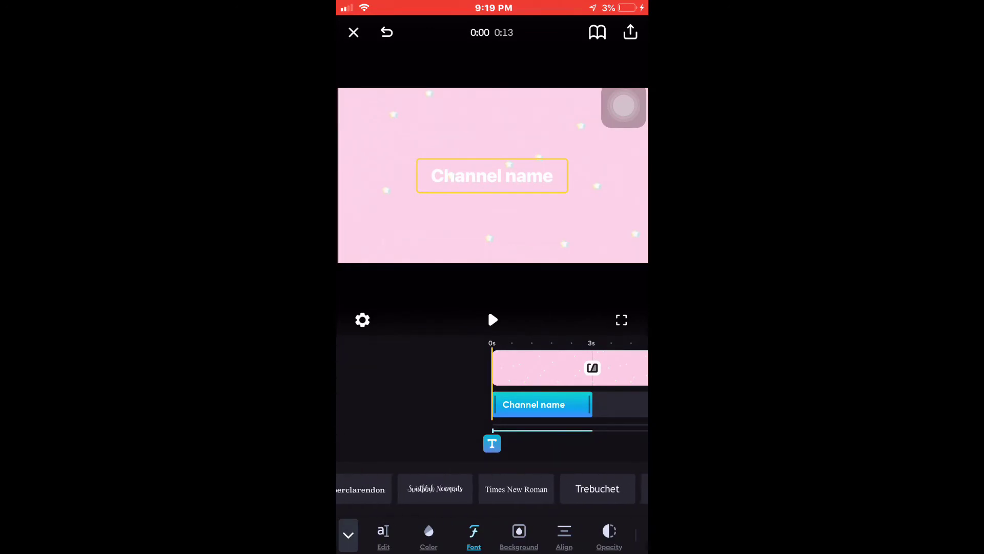
pyautogui.click(462, 489)
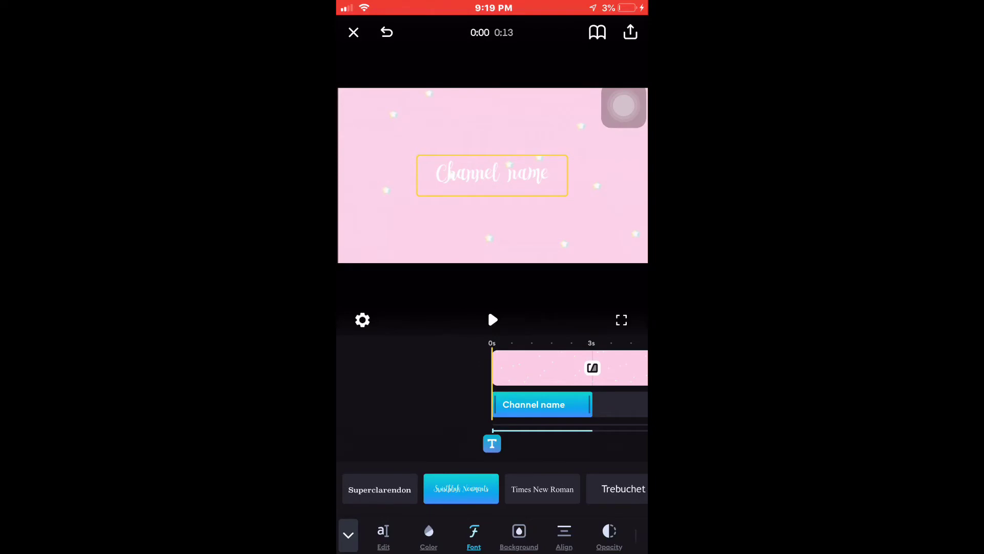
pyautogui.moveTo(567, 196); pyautogui.dragTo(620, 208)
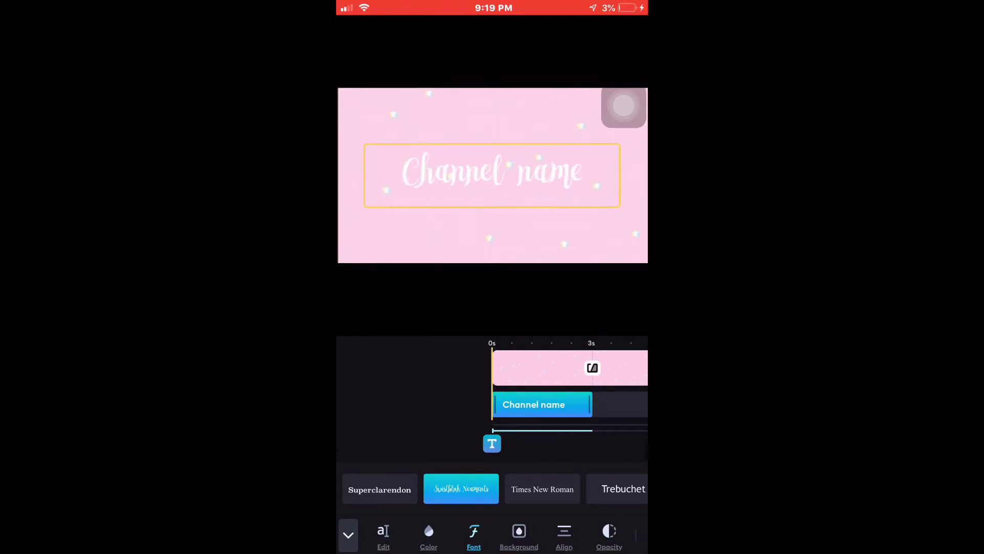
pyautogui.click(349, 535)
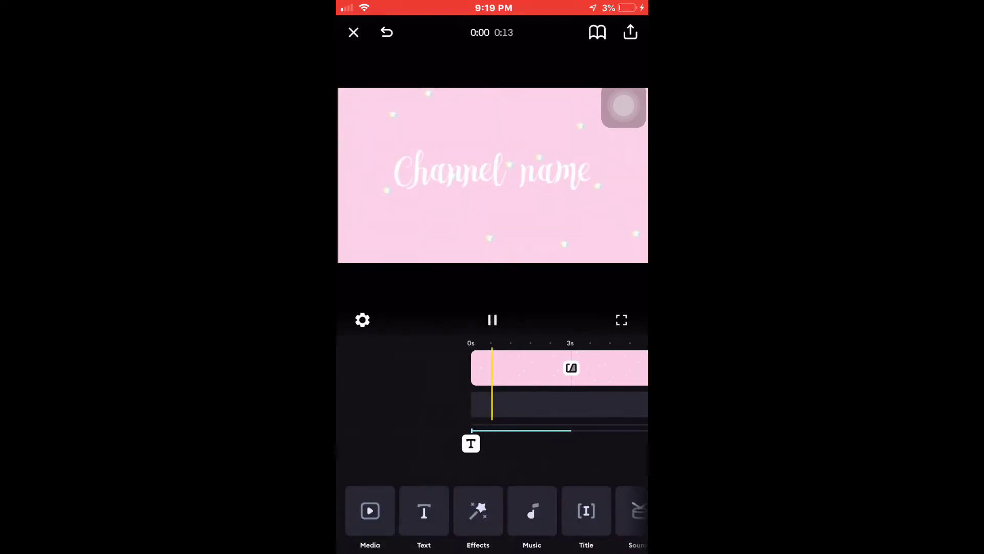
# At the 3-second mark, add a text layer reading 'Subscribe!'
pyautogui.moveTo(538, 400); pyautogui.dragTo(467, 399)
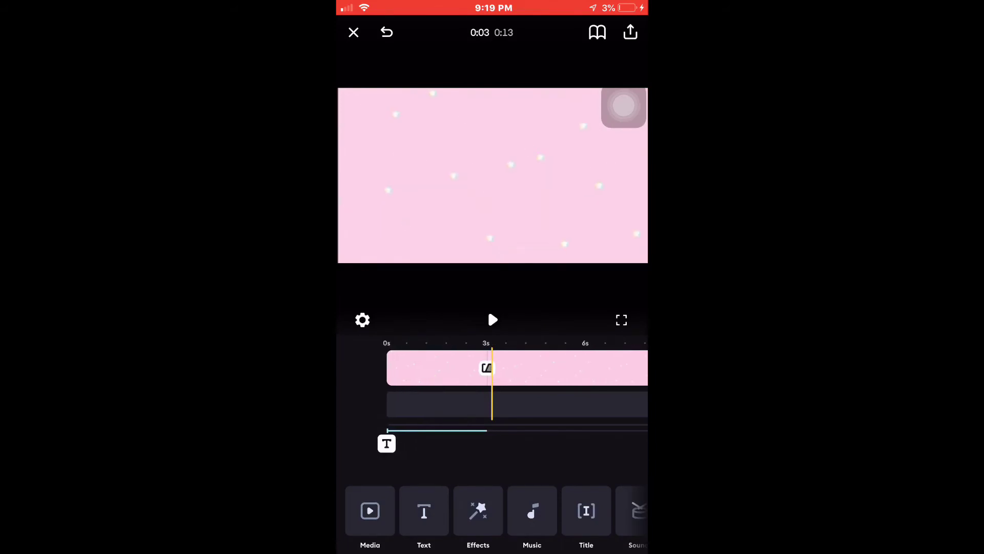
pyautogui.click(569, 368)
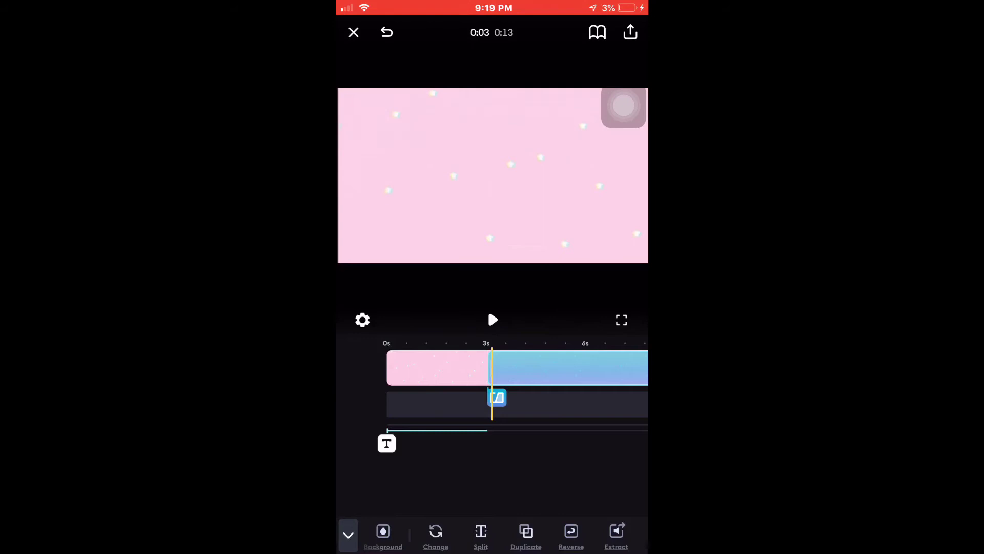
pyautogui.click(349, 534)
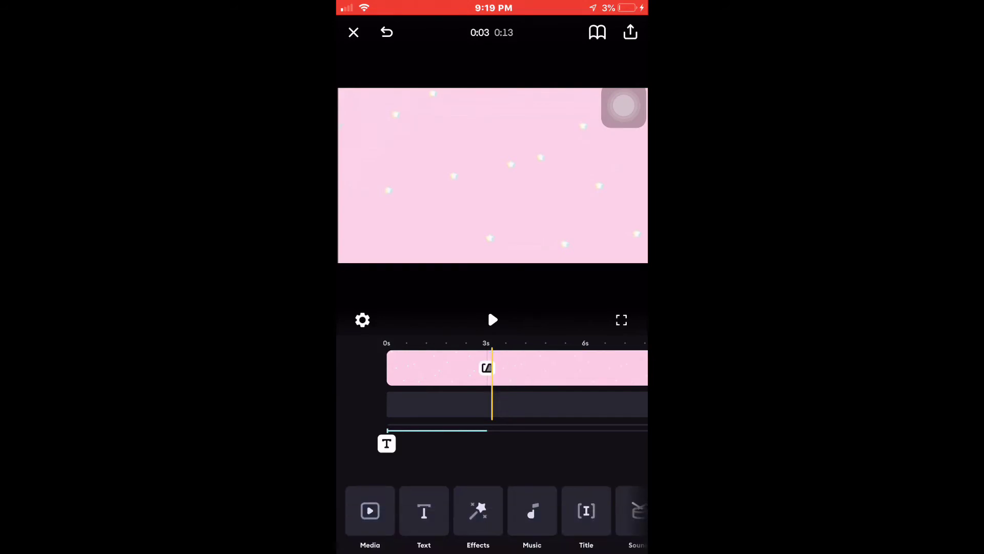
pyautogui.click(425, 511)
pyautogui.doubleClick(492, 175)
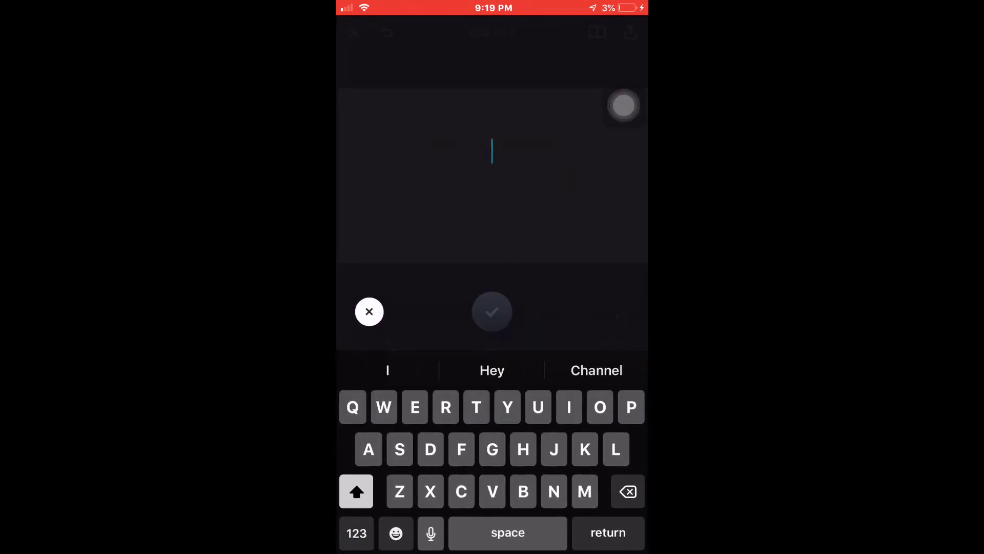
pyautogui.write('Subscribe')
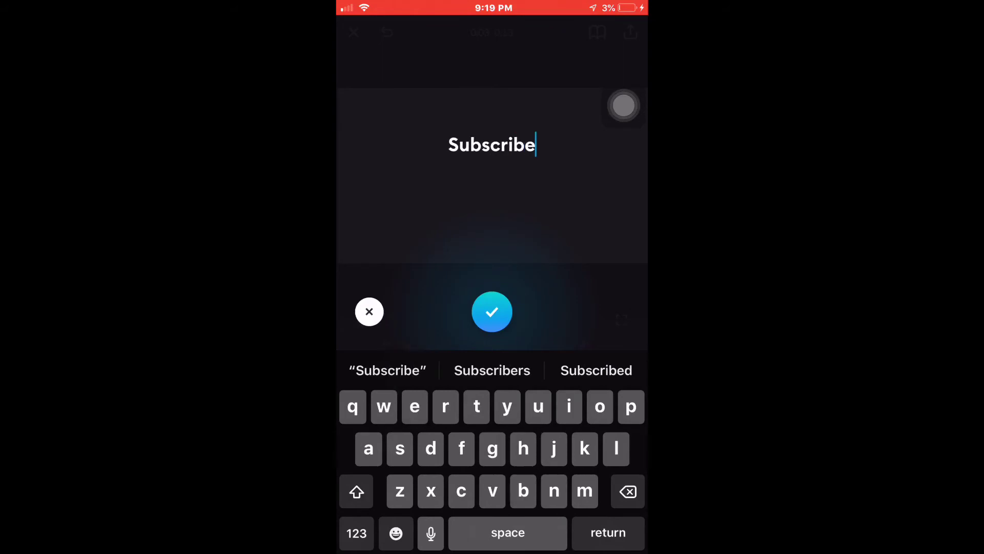
pyautogui.click(356, 532)
pyautogui.write('!')
pyautogui.click(493, 311)
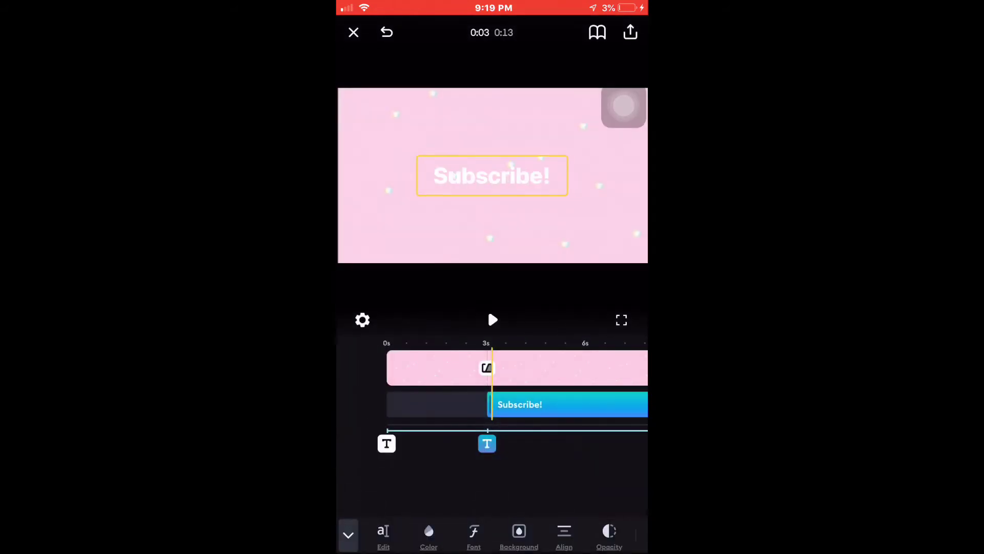
# Enlarge the Subscribe! title and move the playhead to the 8-second mark
pyautogui.moveTo(538, 176); pyautogui.dragTo(607, 175)
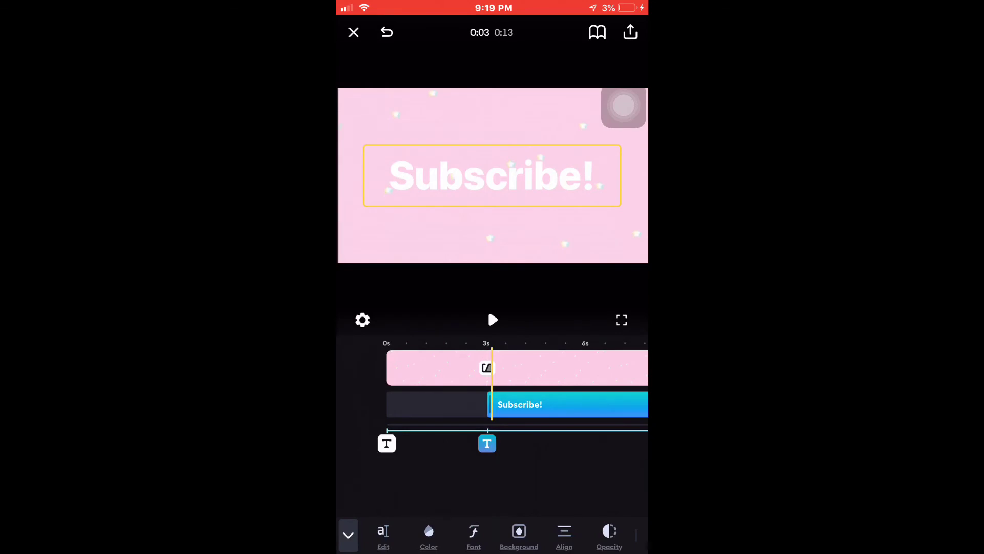
pyautogui.moveTo(538, 369); pyautogui.dragTo(445, 369)
pyautogui.moveTo(538, 369); pyautogui.dragTo(346, 369)
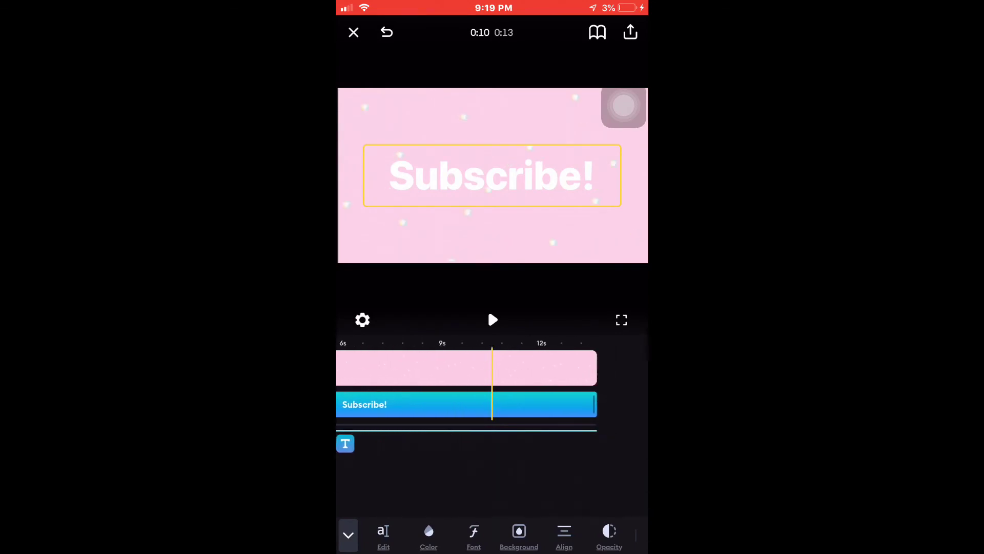
pyautogui.moveTo(446, 369)
pyautogui.mouseDown()
pyautogui.moveTo(585, 369)
pyautogui.moveTo(477, 369)
pyautogui.mouseUp()
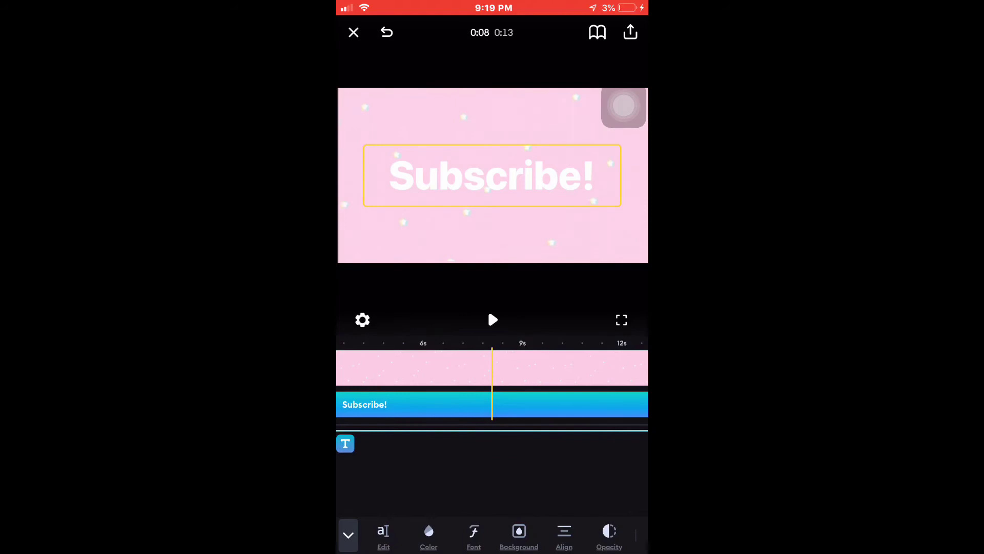
# Split Subscribe! at 8 seconds and delete the later piece
pyautogui.moveTo(584, 534); pyautogui.dragTo(430, 534)
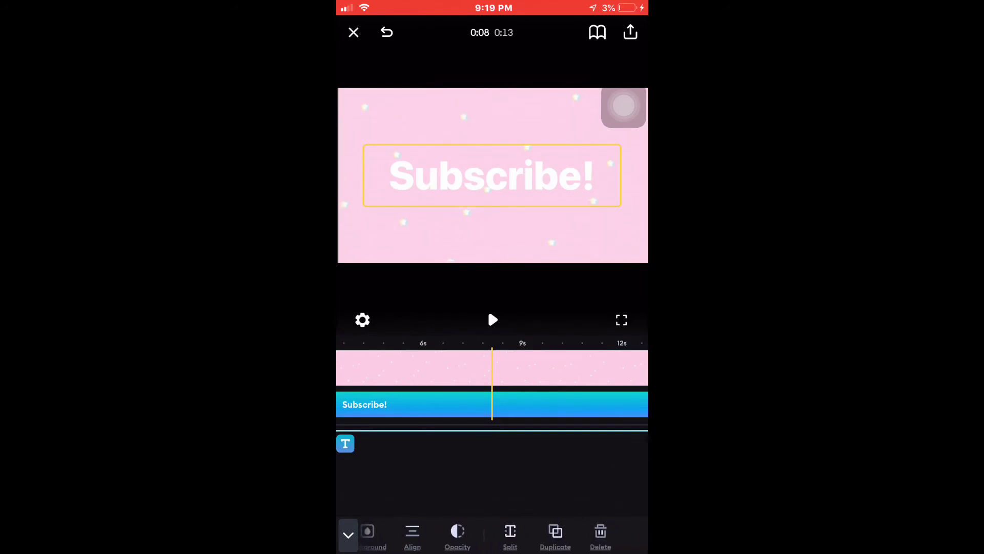
pyautogui.click(510, 534)
pyautogui.click(554, 404)
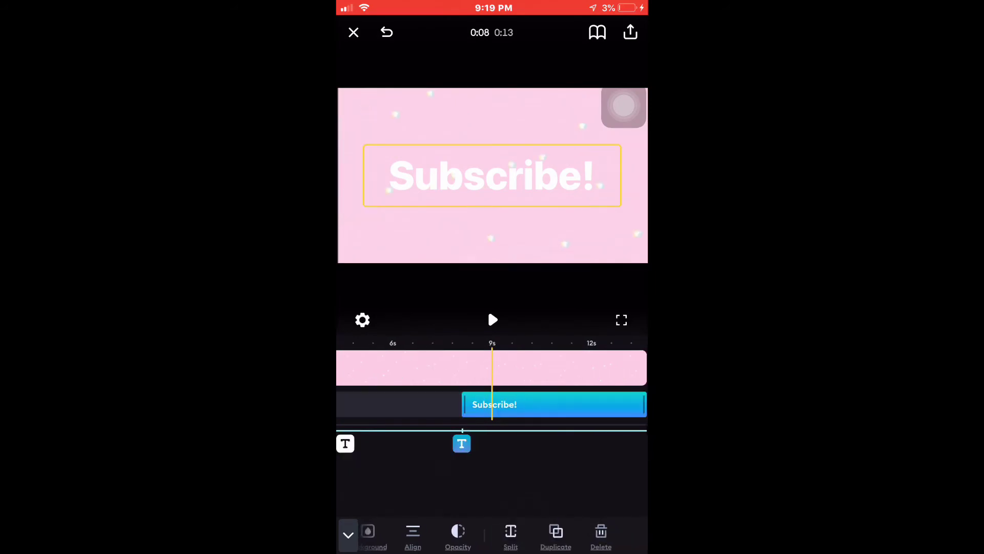
pyautogui.click(600, 535)
pyautogui.moveTo(415, 370); pyautogui.dragTo(601, 370)
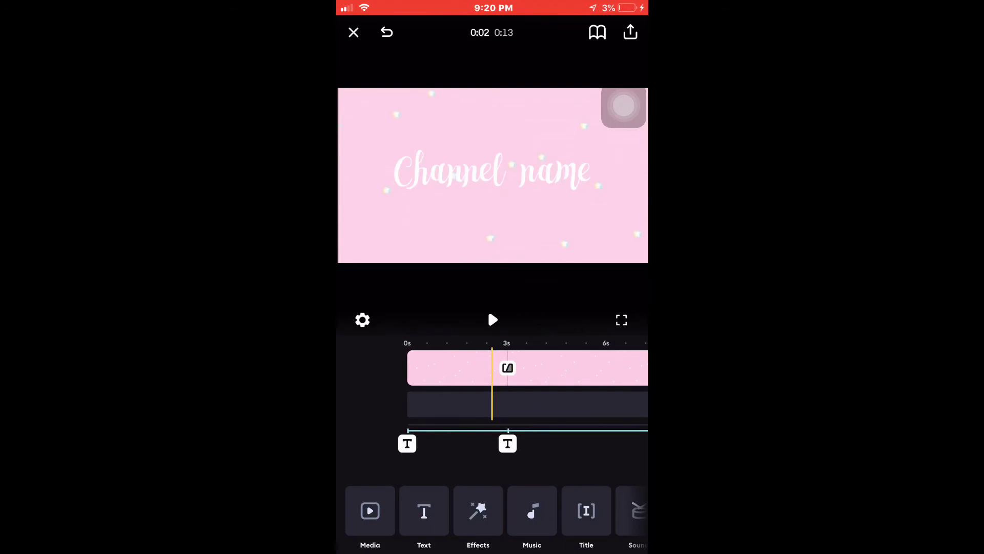
# Browse fonts for the Subscribe! title, trying Copperplate first
pyautogui.click(508, 442)
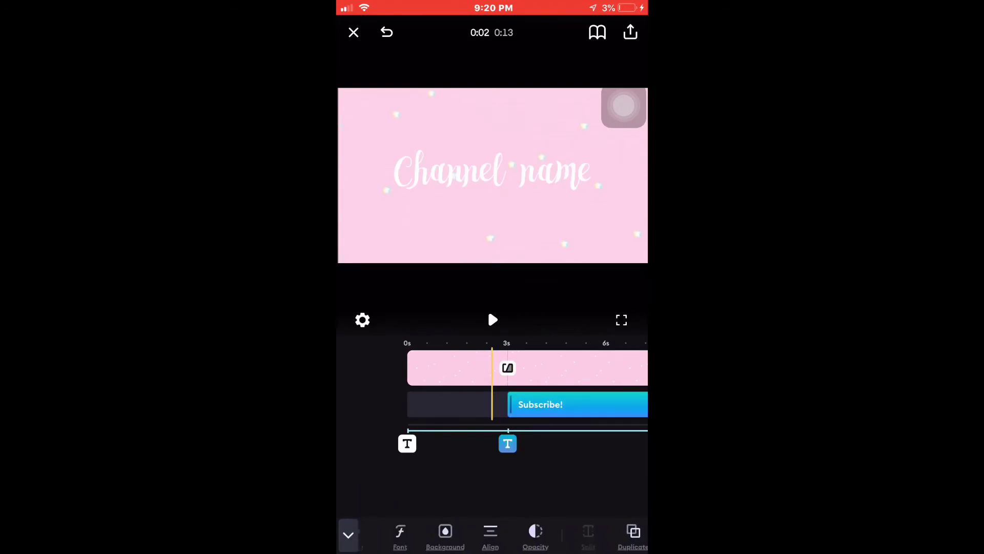
pyautogui.moveTo(432, 535); pyautogui.dragTo(600, 534)
pyautogui.click(473, 535)
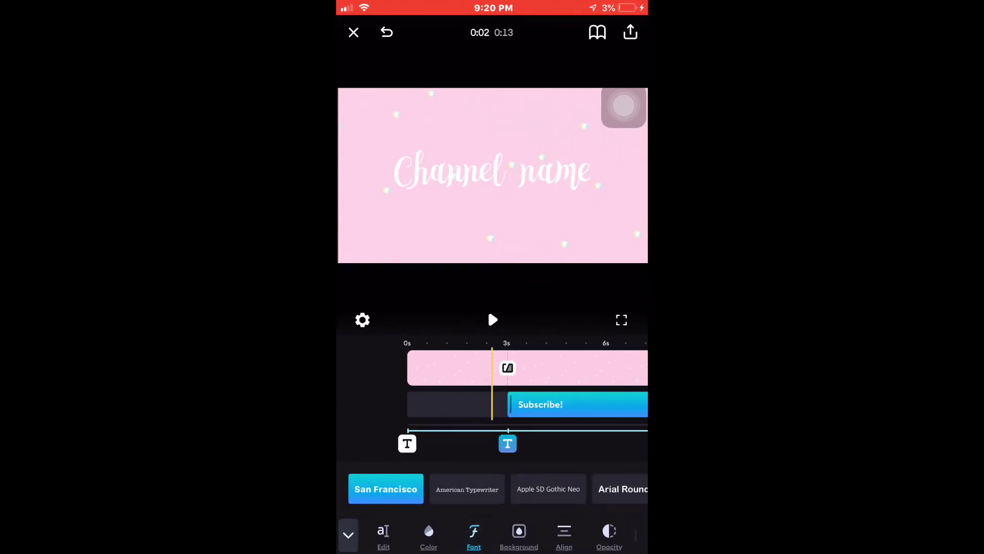
pyautogui.moveTo(554, 488); pyautogui.dragTo(462, 488)
pyautogui.moveTo(539, 488); pyautogui.dragTo(431, 489)
pyautogui.click(457, 489)
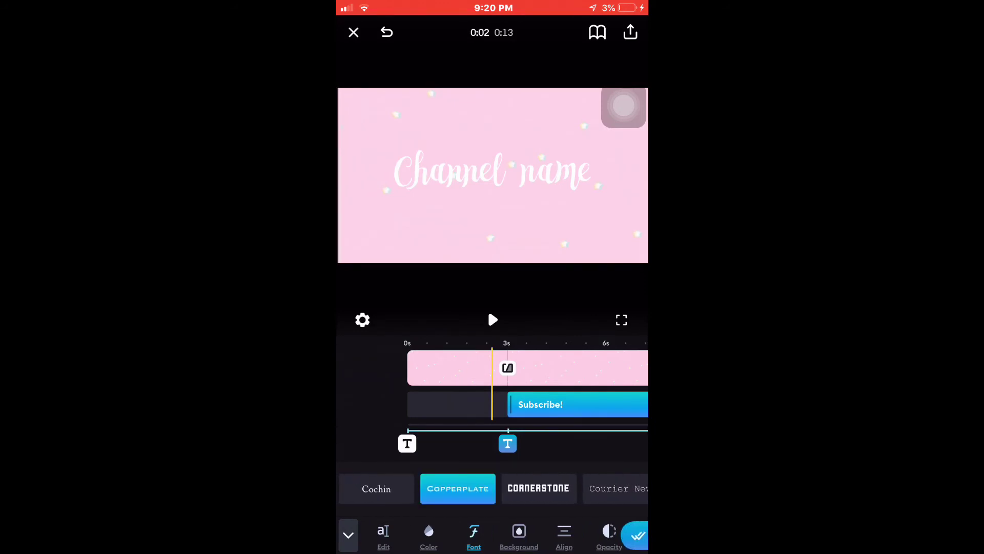
# Try Cornerstone, Dymaxion and Farray, then set Subscribe! to Noteworthy and deselect
pyautogui.click(538, 488)
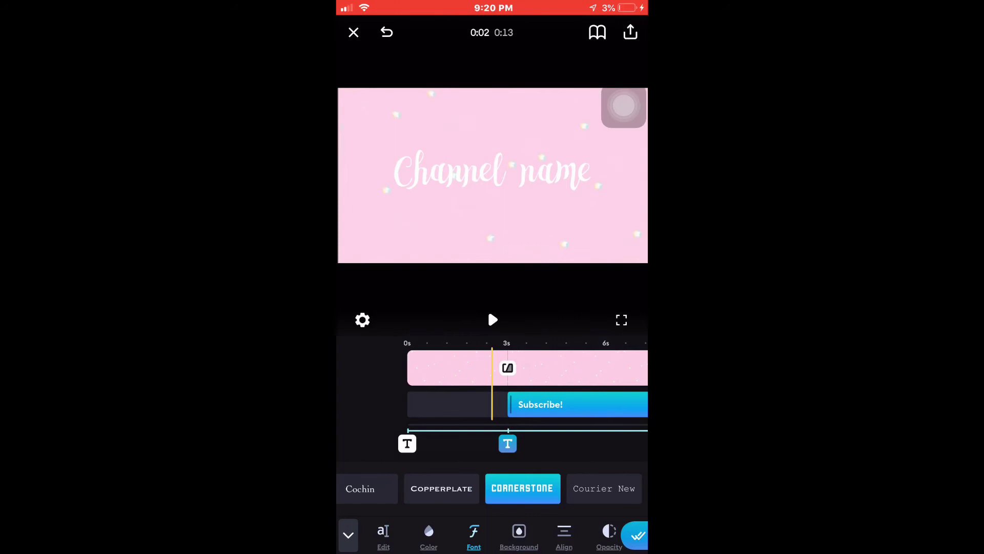
pyautogui.moveTo(555, 489); pyautogui.dragTo(388, 488)
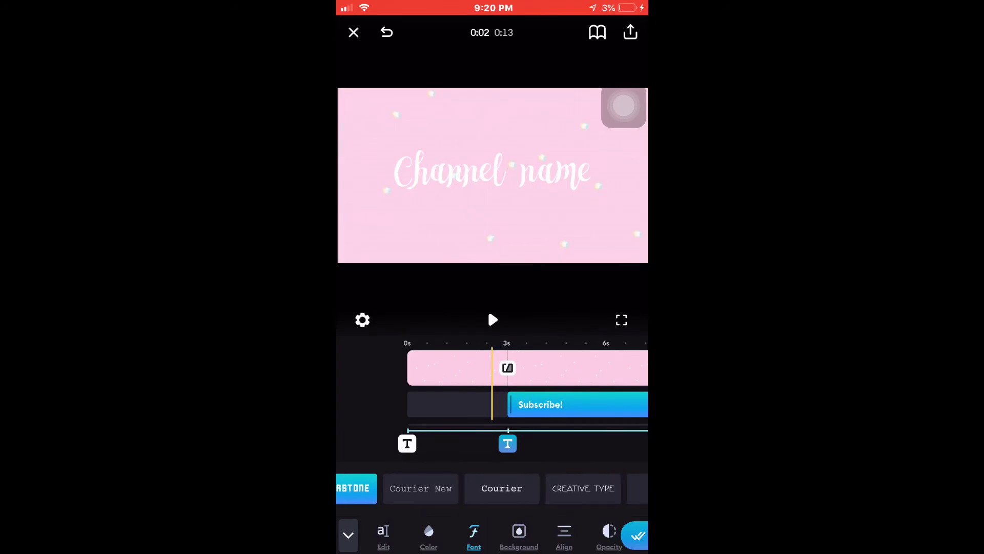
pyautogui.moveTo(500, 370); pyautogui.dragTo(461, 369)
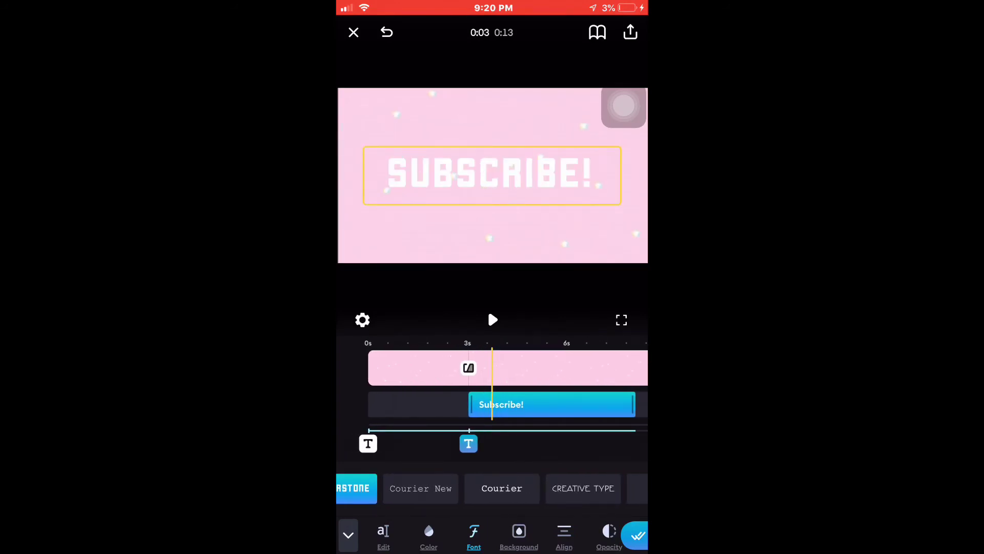
pyautogui.moveTo(584, 488)
pyautogui.mouseDown()
pyautogui.moveTo(346, 489)
pyautogui.moveTo(500, 489)
pyautogui.moveTo(399, 489)
pyautogui.mouseUp()
pyautogui.click(470, 488)
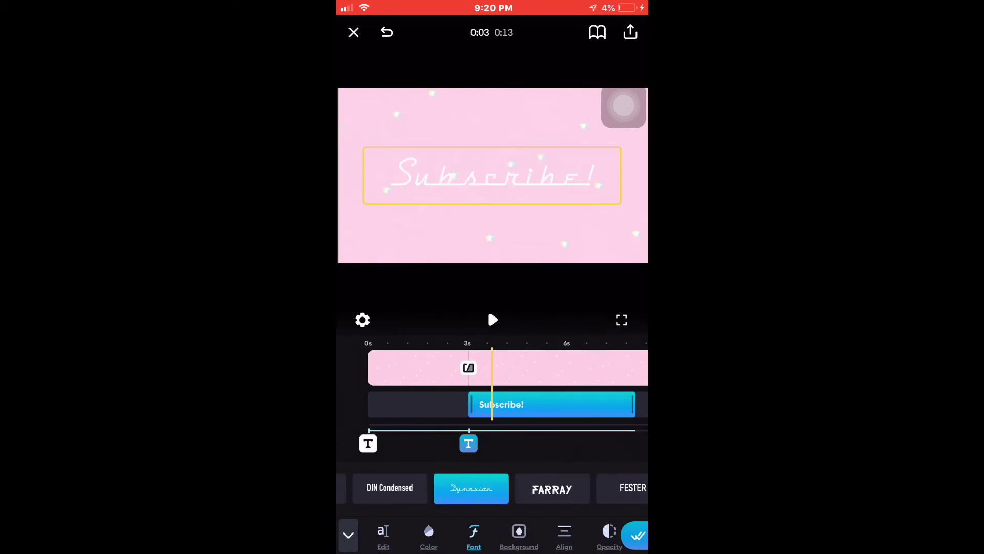
pyautogui.click(552, 489)
pyautogui.moveTo(585, 489); pyautogui.dragTo(362, 489)
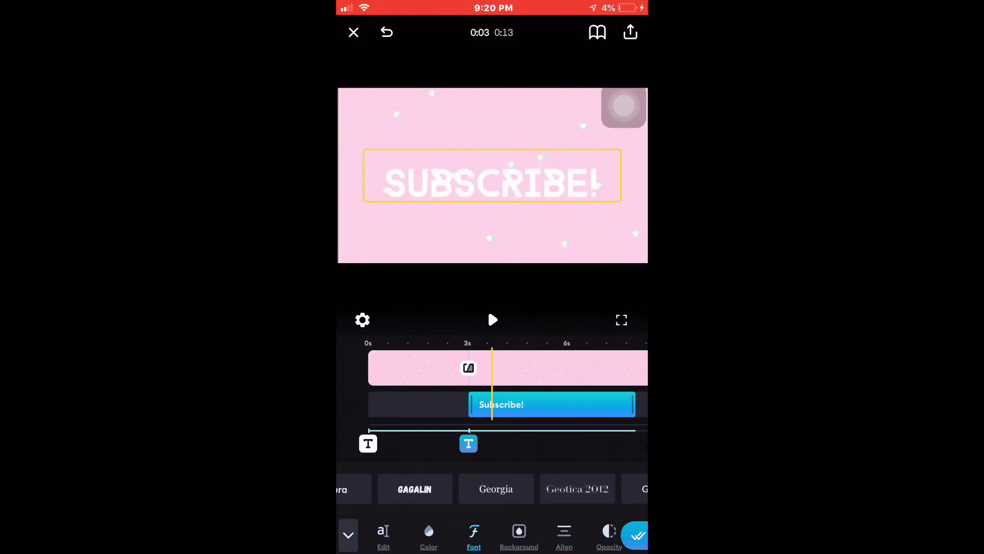
pyautogui.hscroll(5, 492, 490)
pyautogui.hscroll(5, 492, 489)
pyautogui.hscroll(5, 492, 489)
pyautogui.hscroll(3, 493, 489)
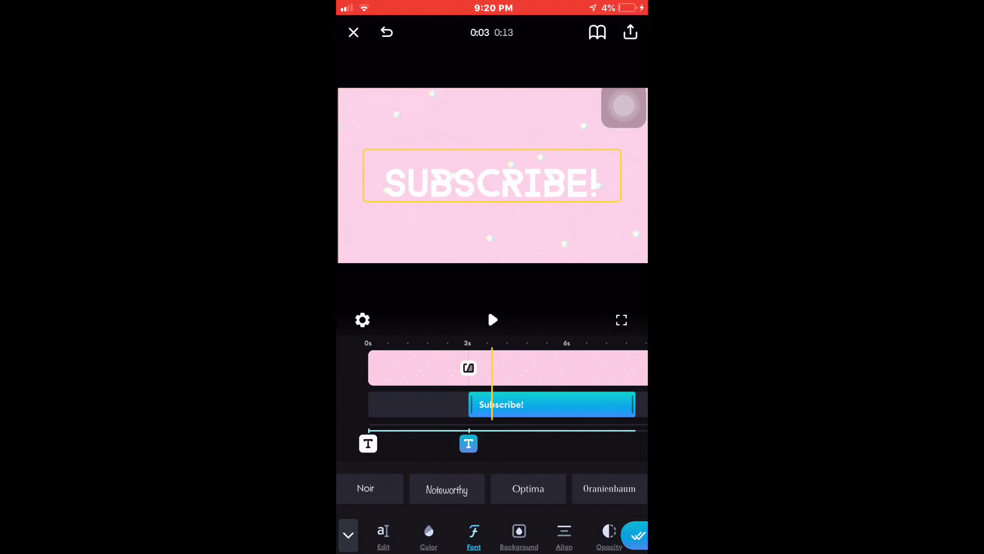
pyautogui.click(446, 489)
pyautogui.hscroll(2, 492, 385)
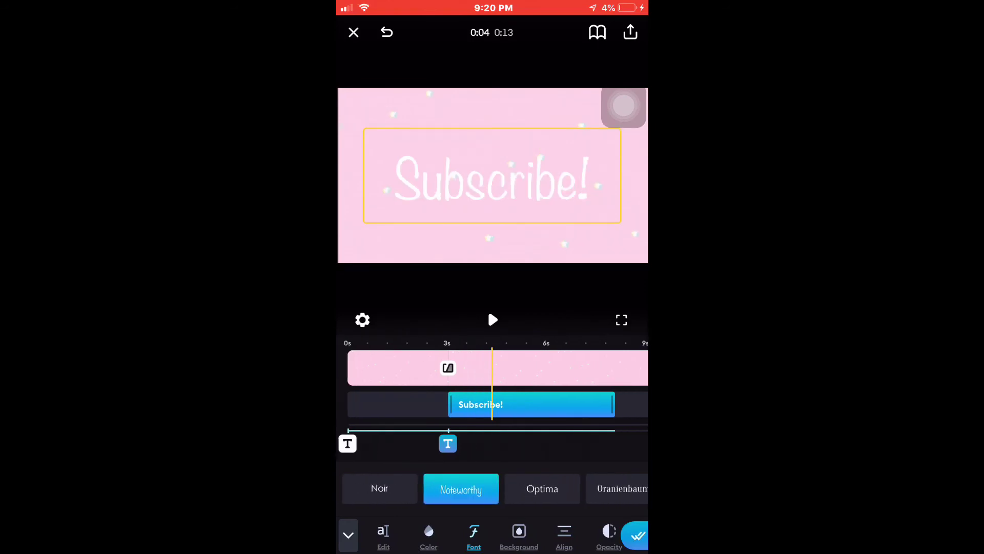
pyautogui.hscroll(2, 492, 384)
pyautogui.hscroll(3, 492, 385)
pyautogui.hscroll(2, 492, 385)
pyautogui.hscroll(-1, 492, 385)
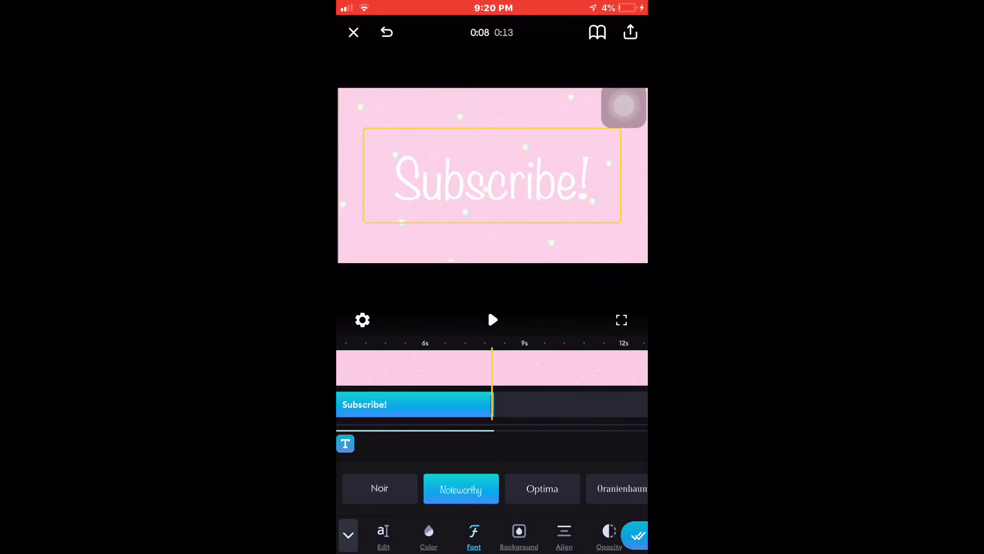
pyautogui.click(415, 367)
pyautogui.click(348, 535)
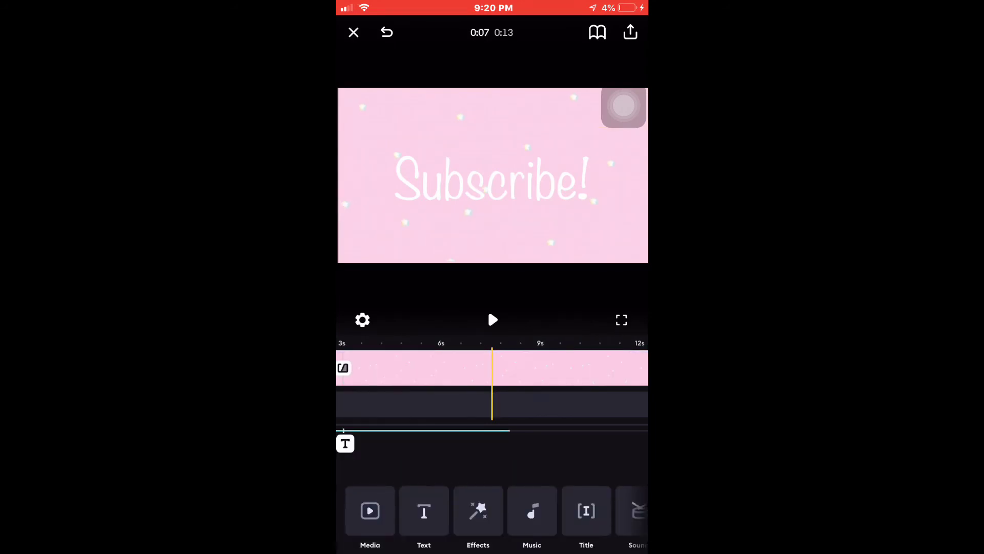
# Split the starry background clip at the 8-second mark
pyautogui.click(384, 430)
pyautogui.click(416, 368)
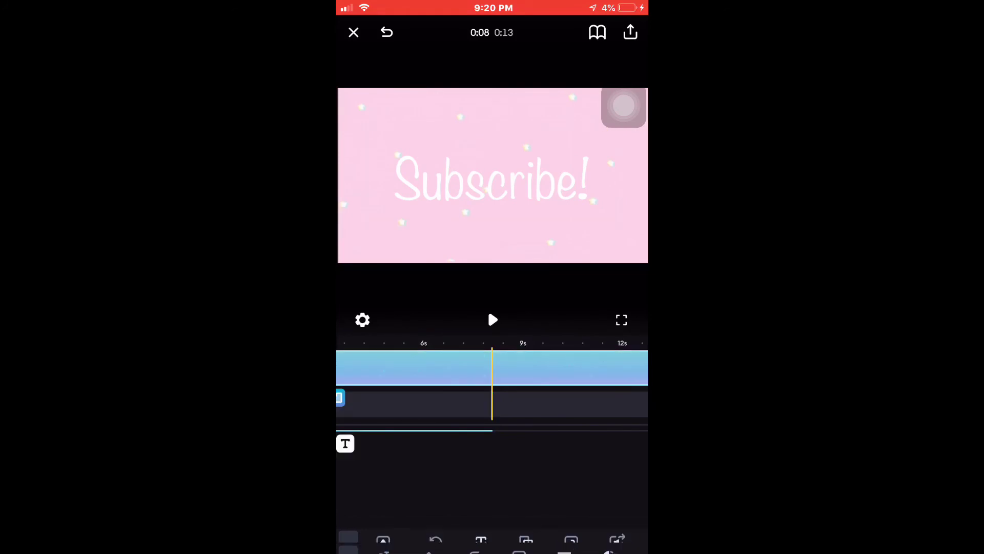
pyautogui.click(481, 534)
pyautogui.moveTo(539, 368); pyautogui.dragTo(585, 368)
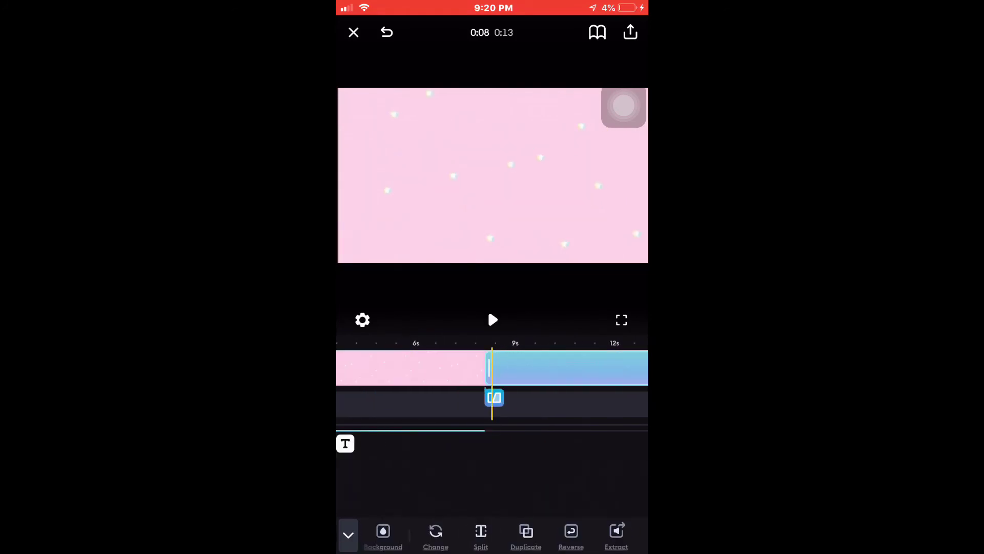
pyautogui.moveTo(431, 534); pyautogui.dragTo(584, 534)
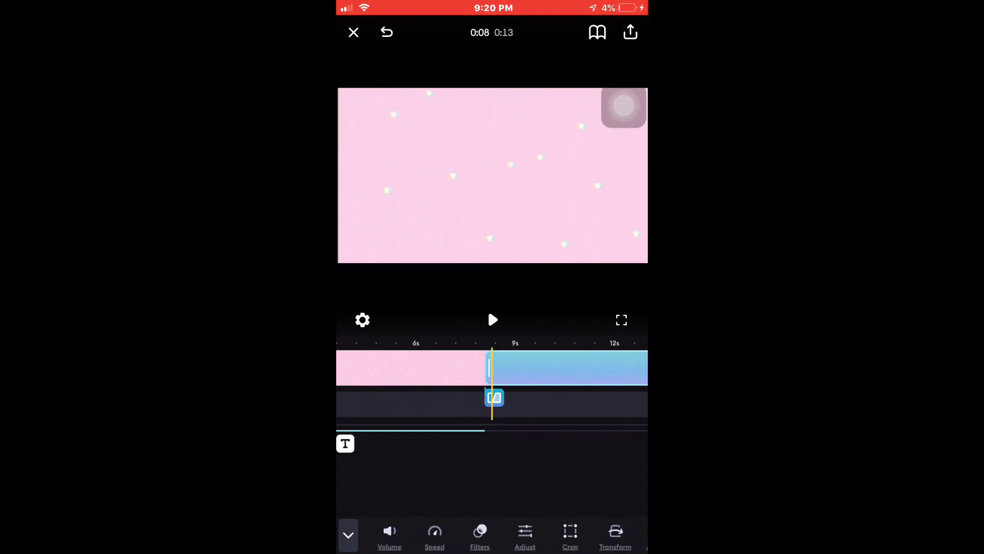
pyautogui.click(348, 534)
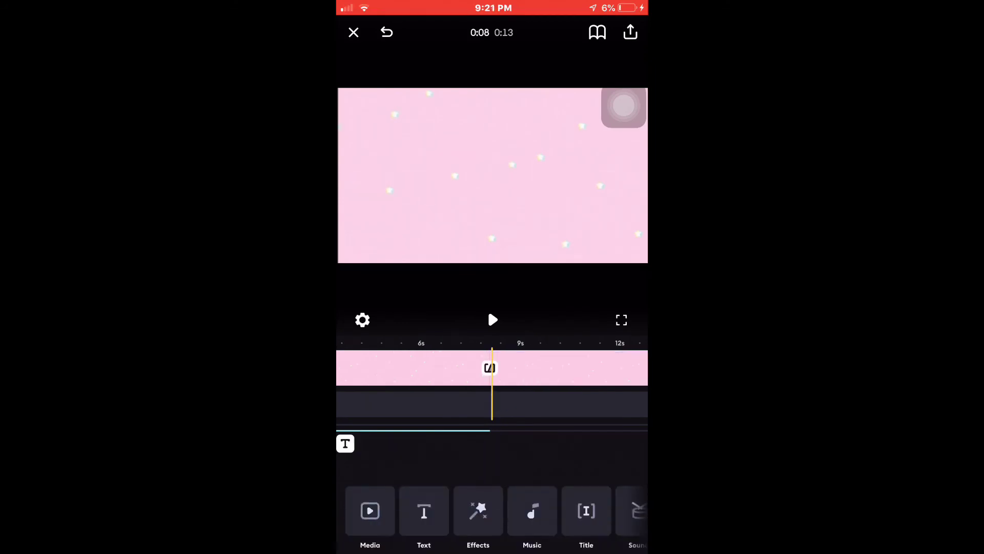
# Add a text layer reading 'Enjoy the video!' at 8 seconds
pyautogui.click(424, 510)
pyautogui.doubleClick(493, 173)
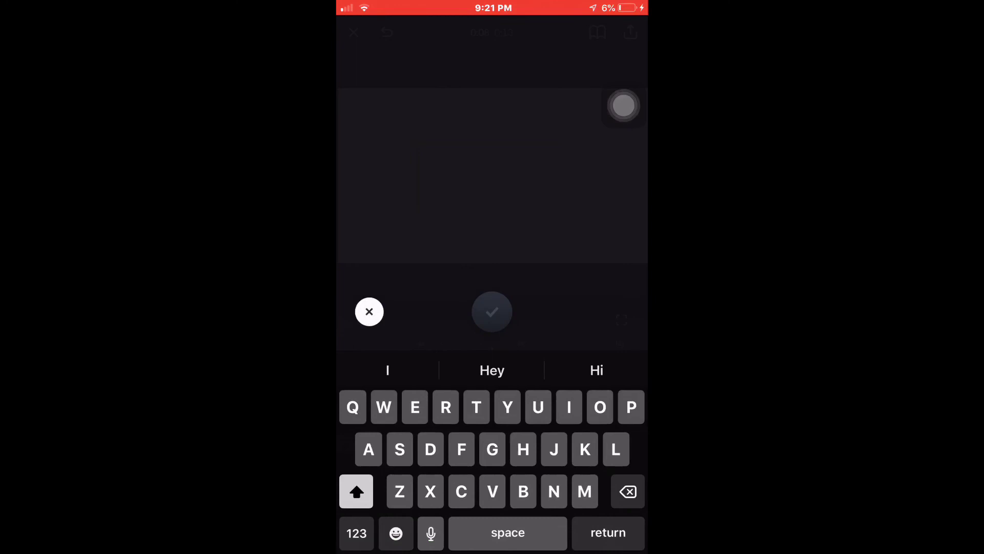
pyautogui.write('Enjoy th')
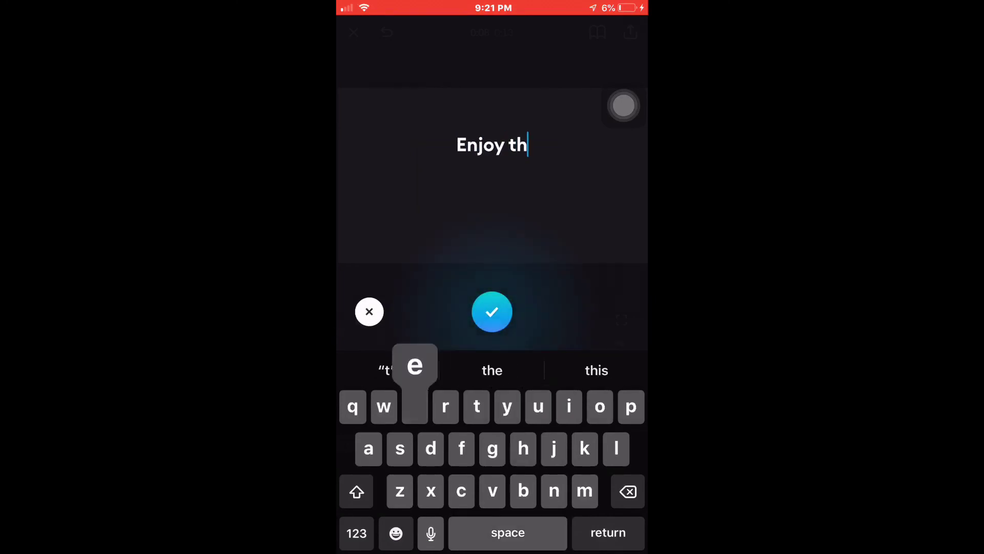
pyautogui.write('e video')
pyautogui.click(356, 533)
pyautogui.write('!')
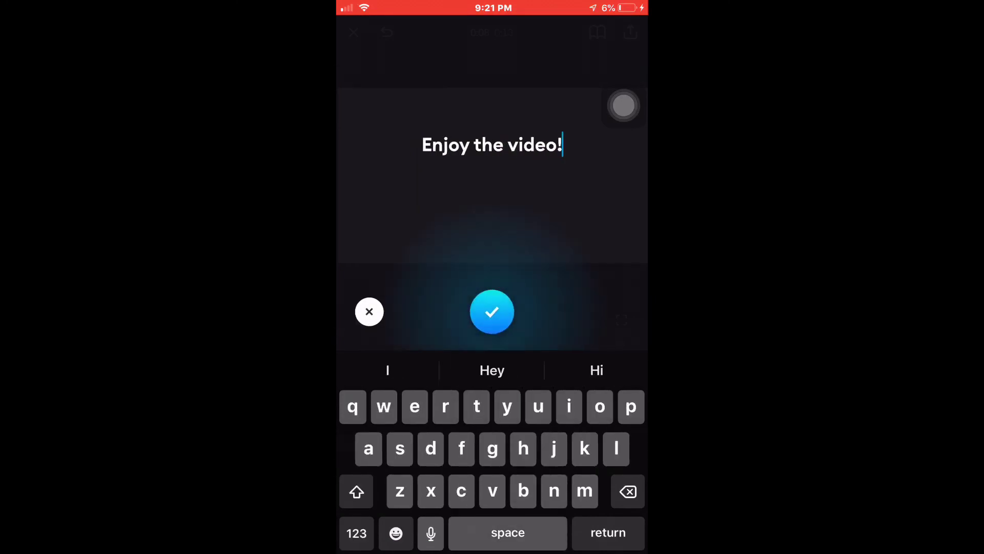
pyautogui.click(492, 311)
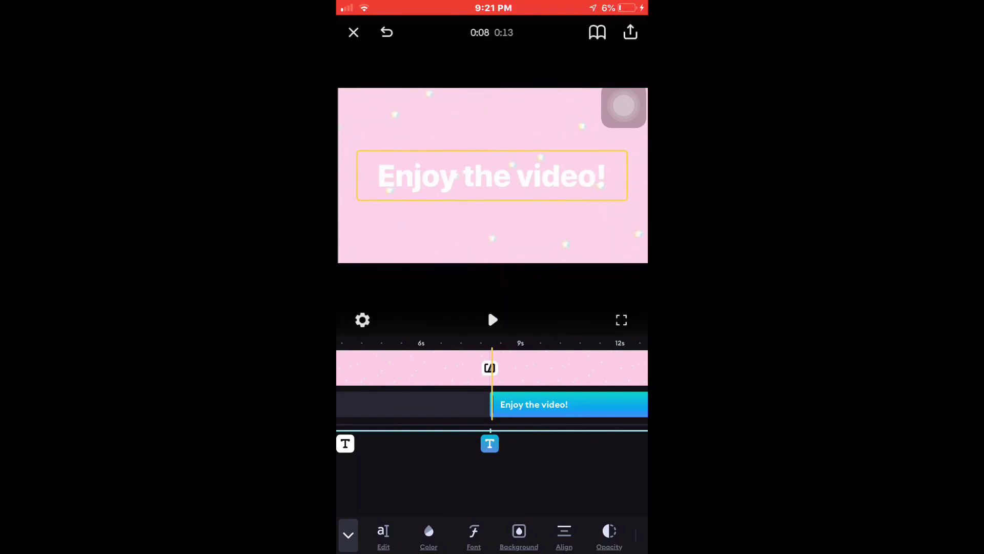
pyautogui.hscroll(3, 493, 488)
pyautogui.hscroll(3, 492, 489)
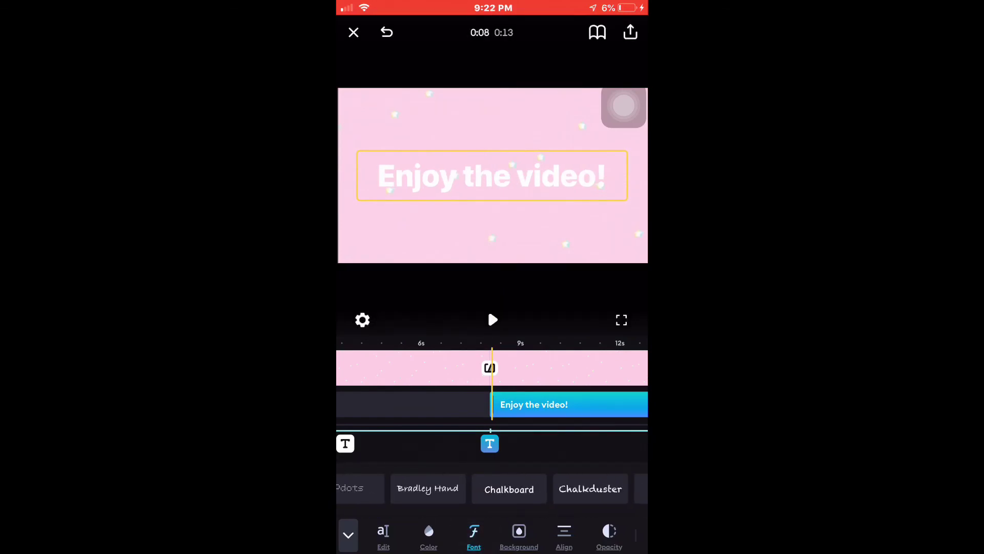
pyautogui.hscroll(3, 492, 489)
pyautogui.hscroll(3, 492, 488)
pyautogui.hscroll(3, 492, 488)
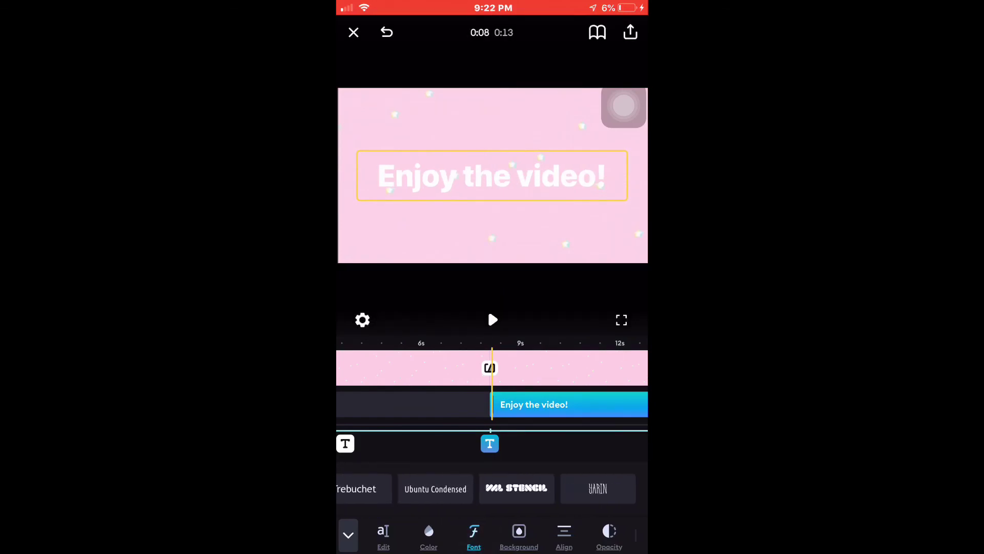
# Try VAL STENCIL and Spilt Ink, then set 'Enjoy the video!' to Sophia
pyautogui.click(515, 488)
pyautogui.hscroll(-2, 493, 488)
pyautogui.hscroll(-2, 492, 488)
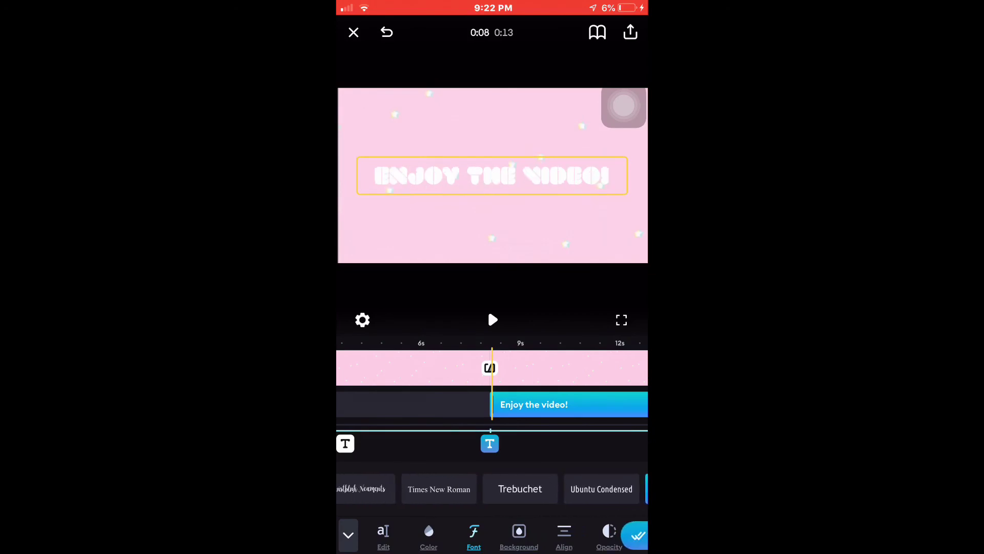
pyautogui.hscroll(-1, 492, 488)
pyautogui.hscroll(-2, 492, 489)
pyautogui.hscroll(-2, 492, 488)
pyautogui.hscroll(-2, 492, 489)
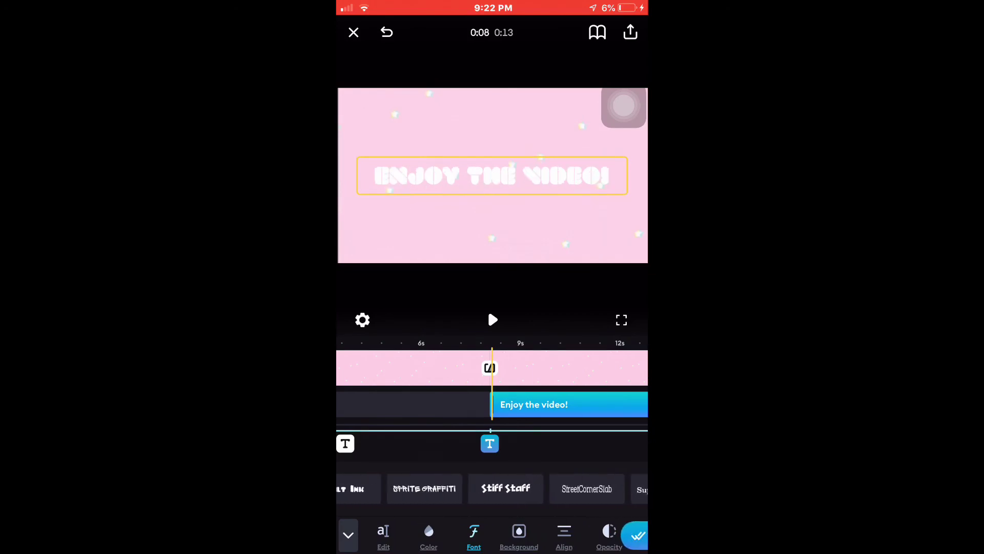
pyautogui.hscroll(-1, 492, 489)
pyautogui.click(434, 488)
pyautogui.hscroll(-1, 492, 489)
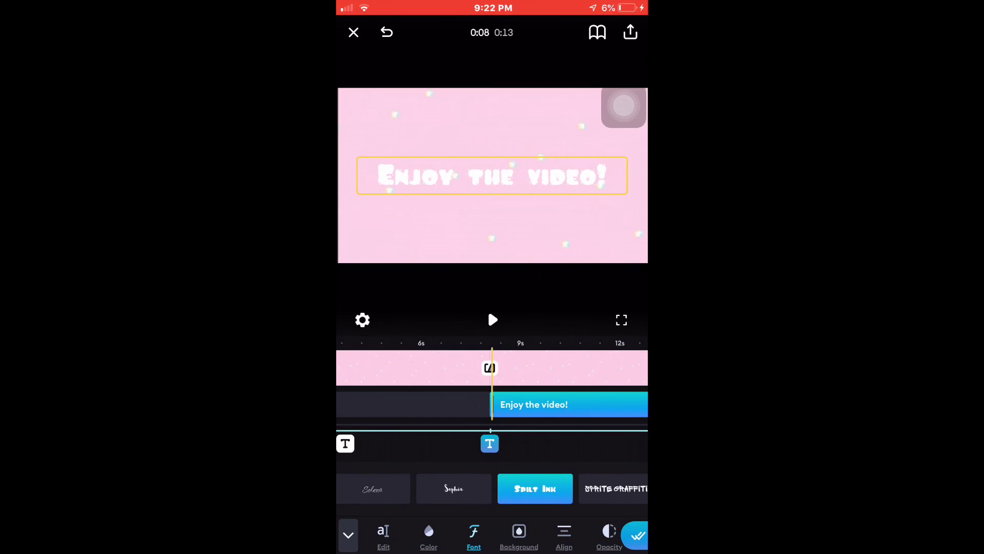
pyautogui.click(453, 488)
pyautogui.hscroll(-2, 492, 489)
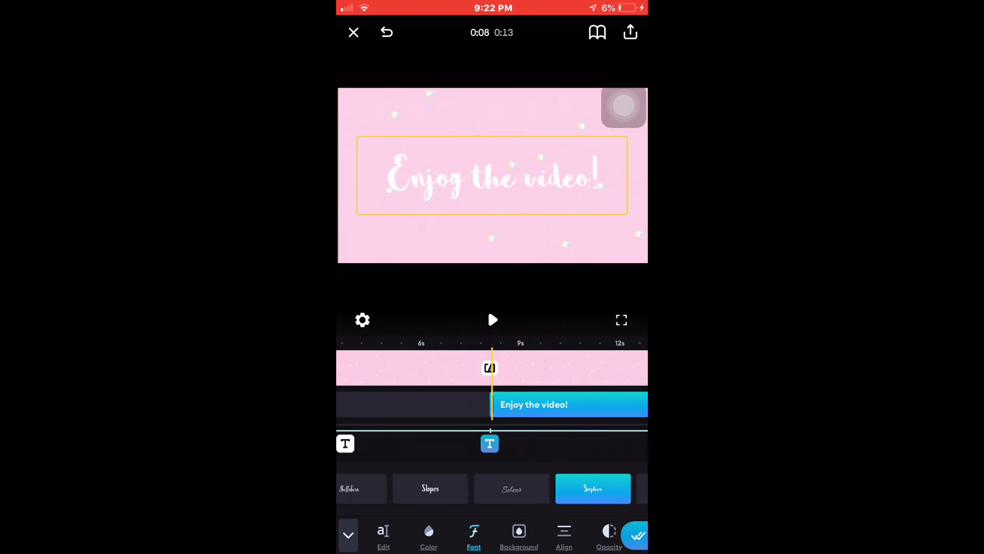
pyautogui.moveTo(569, 369)
pyautogui.mouseDown()
pyautogui.moveTo(382, 369)
pyautogui.moveTo(553, 370)
pyautogui.mouseUp()
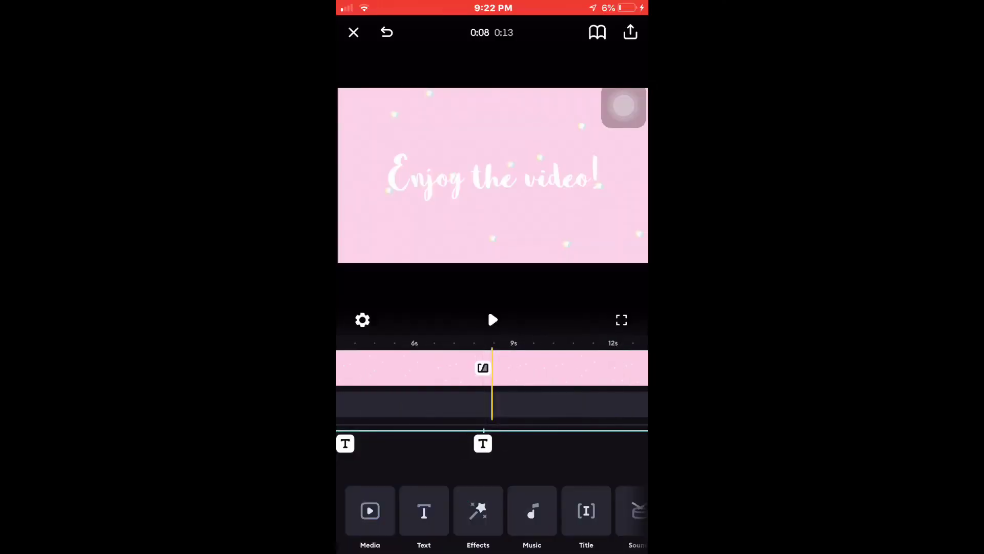
pyautogui.hscroll(3, 492, 384)
pyautogui.hscroll(3, 493, 385)
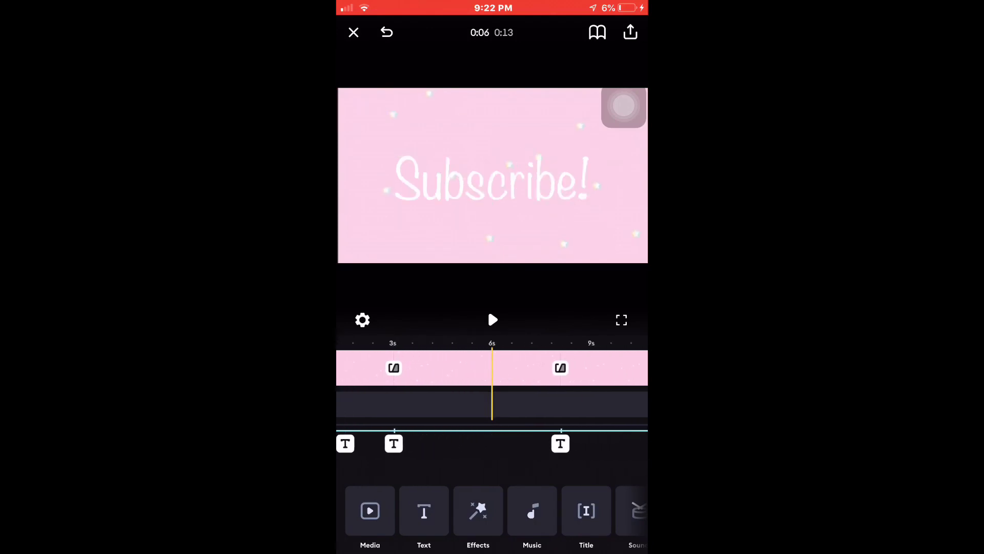
pyautogui.hscroll(2, 493, 385)
pyautogui.hscroll(-3, 493, 385)
pyautogui.hscroll(-3, 492, 385)
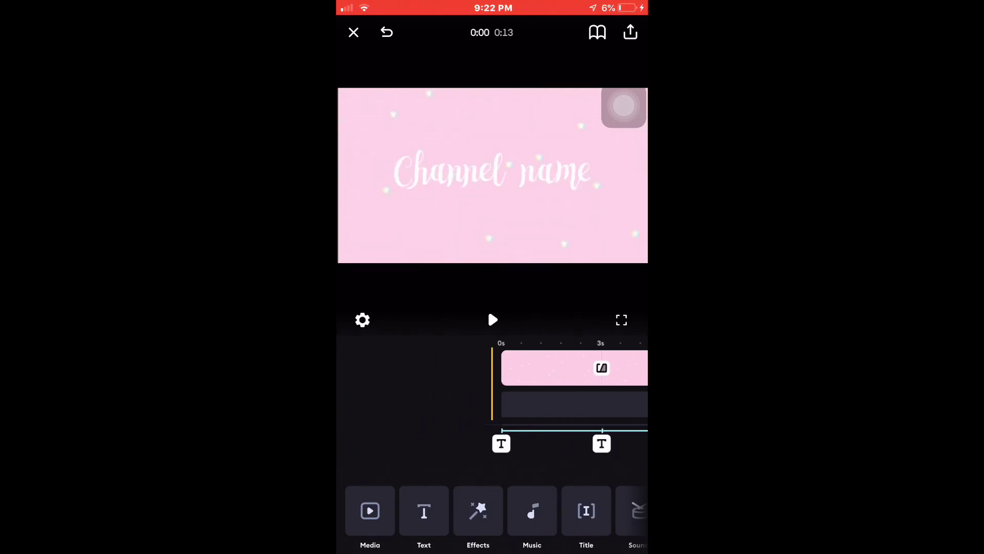
pyautogui.hscroll(1, 492, 385)
pyautogui.hscroll(-1, 493, 384)
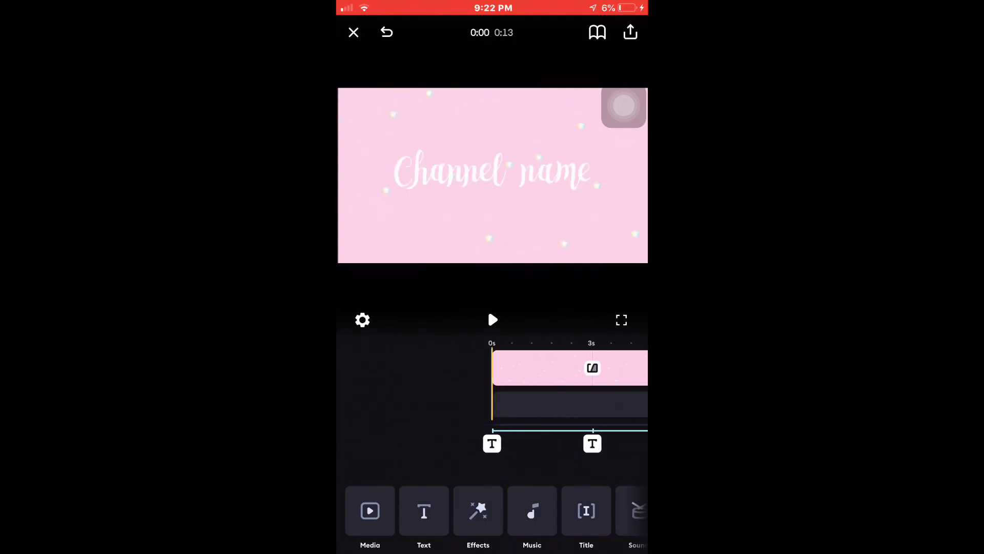